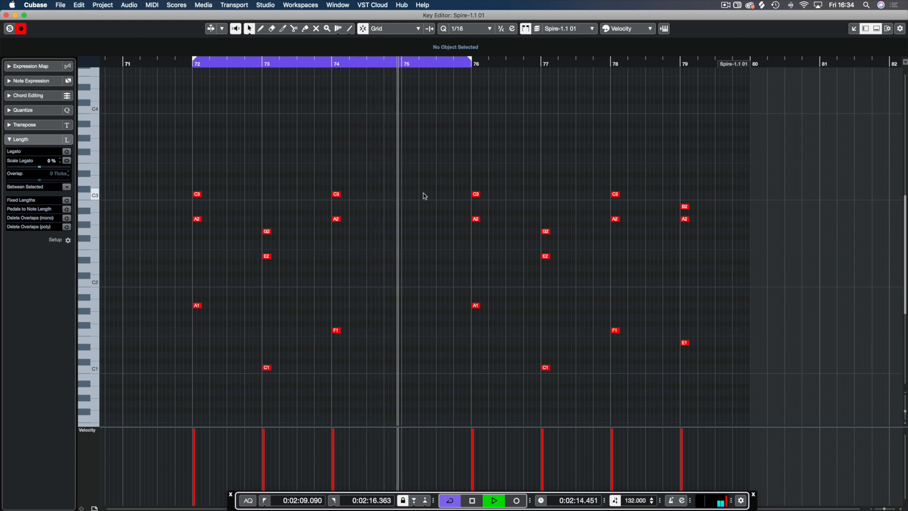
- Audition the individual chord notes in bars 72 to 74, review the rest of the part and play the loop from bar 72
key(space)
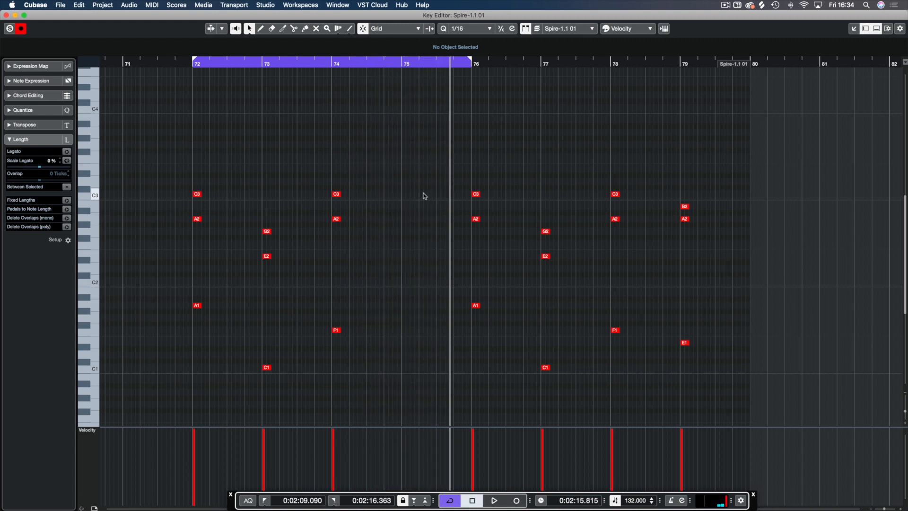
key(KP_1)
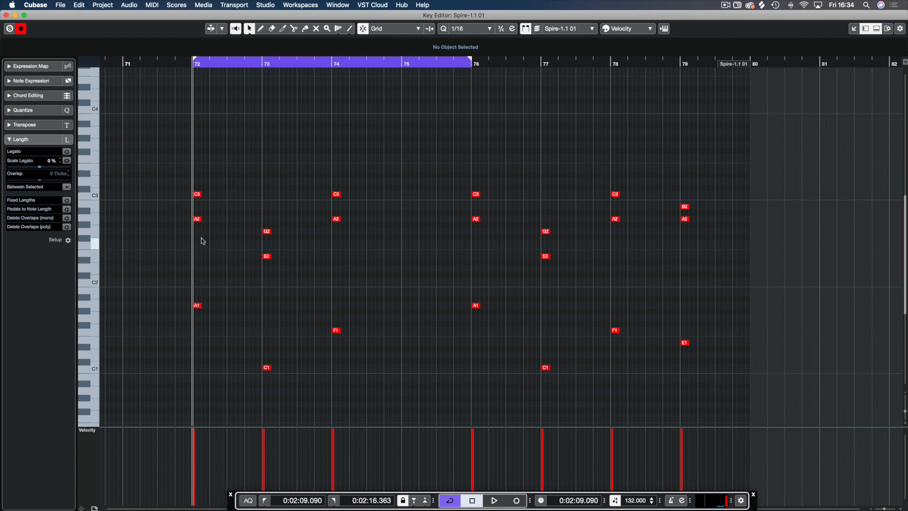
click(197, 218)
drag(240, 238, 255, 261)
drag(318, 204, 345, 230)
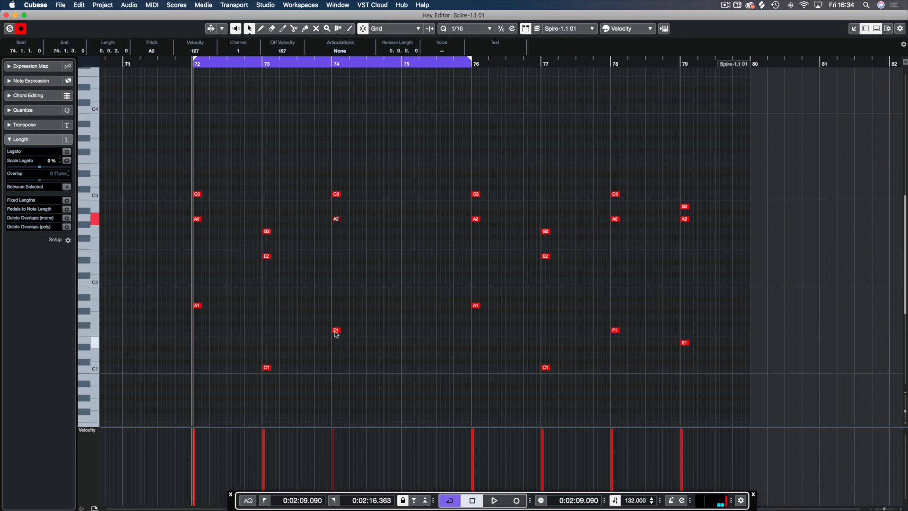
scroll(350, 322, left, 3)
click(350, 320)
scroll(350, 322, right, 9)
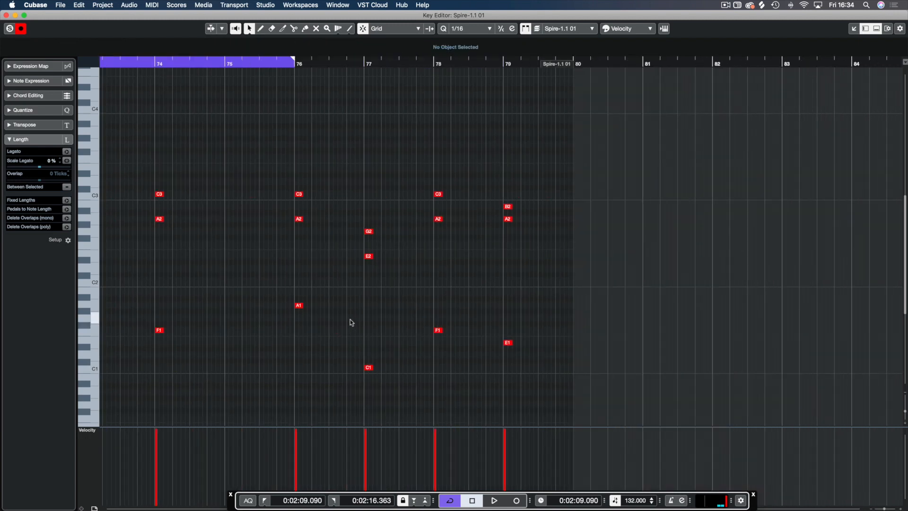
scroll(350, 322, left, 8)
scroll(350, 322, right, 3)
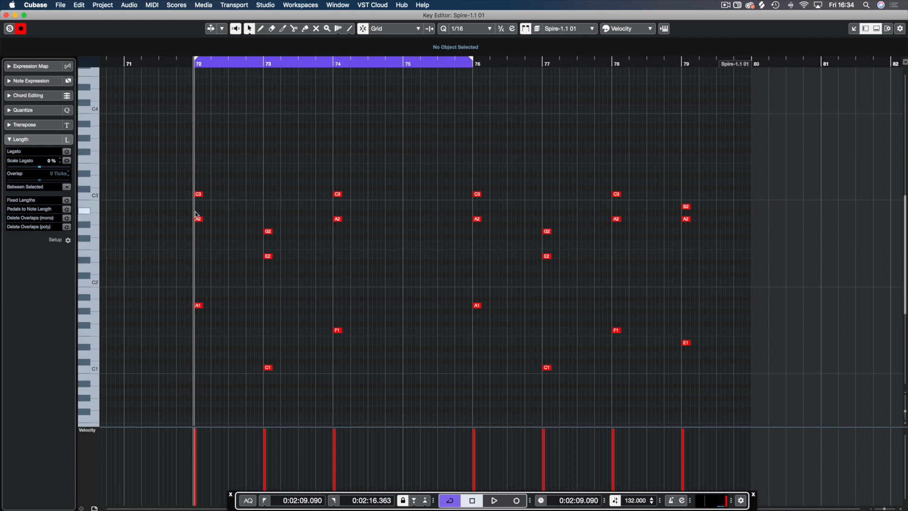
key(space)
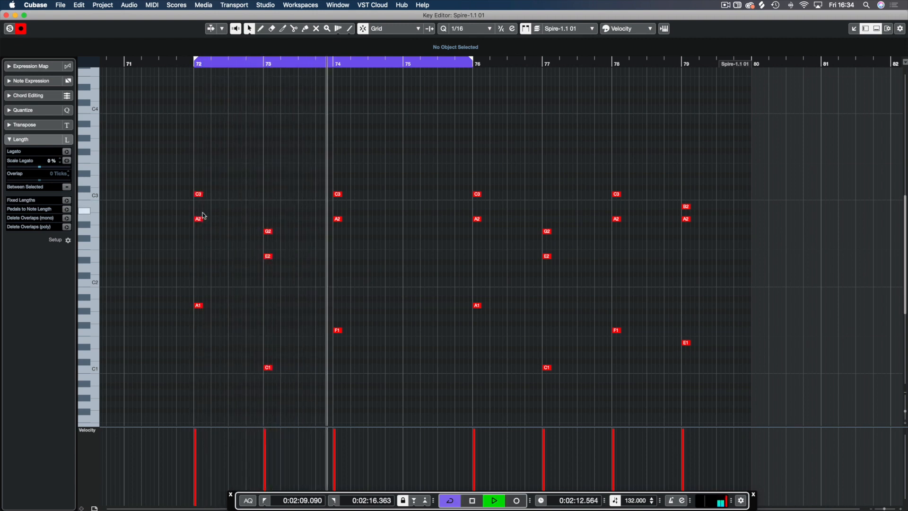
key(space)
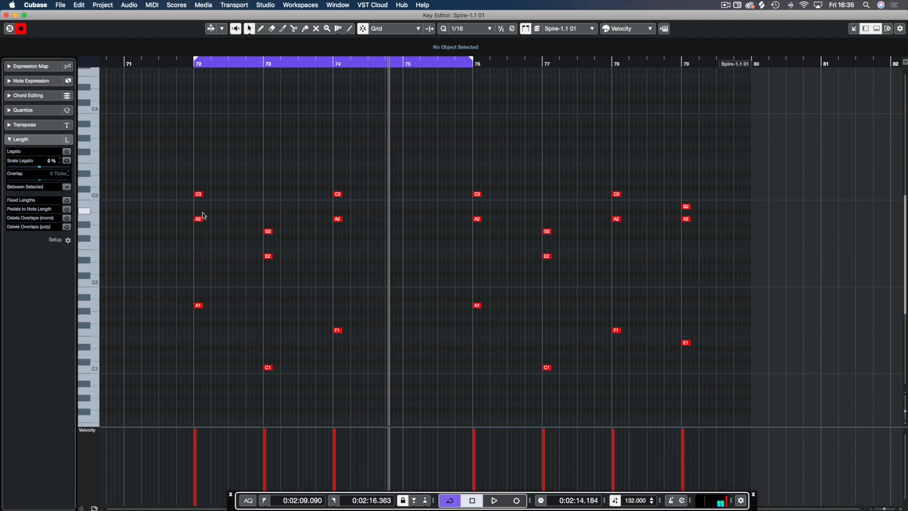
- Lower the two upper notes of the bar 74 chord to F2 and A2, and play back the loop
click(337, 218)
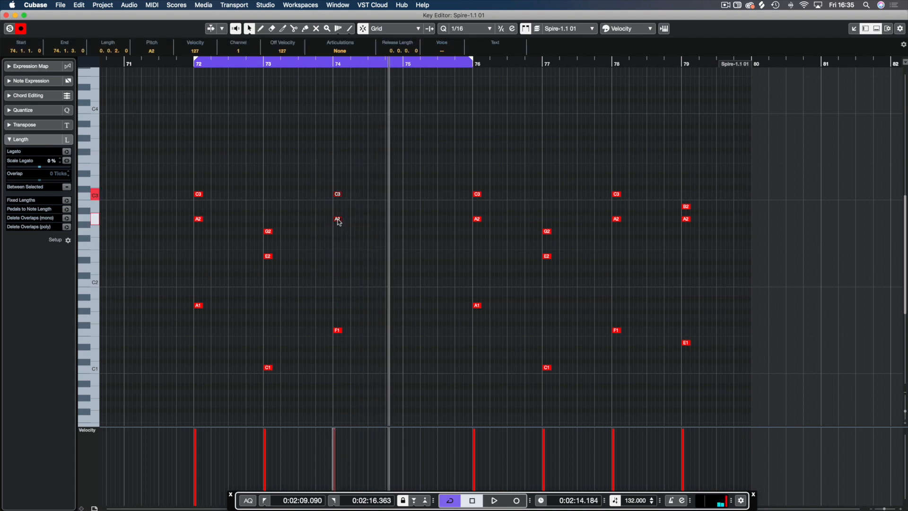
mouse_move(337, 220)
mouse_down()
mouse_move(338, 245)
mouse_move(334, 231)
mouse_up()
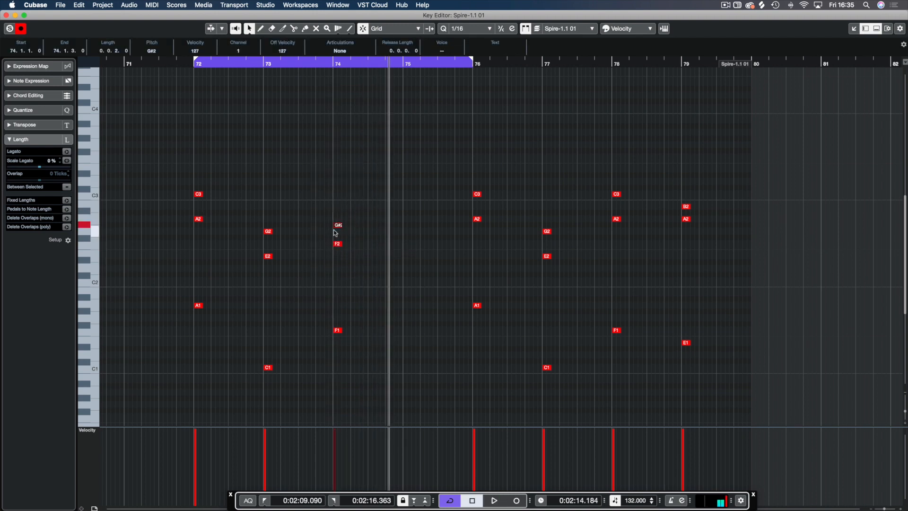
key(Up)
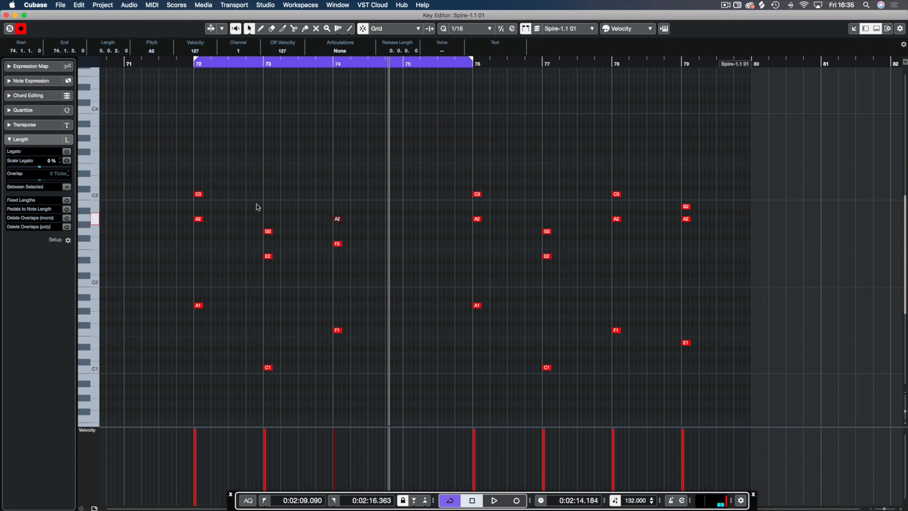
key(KP_1)
key(space)
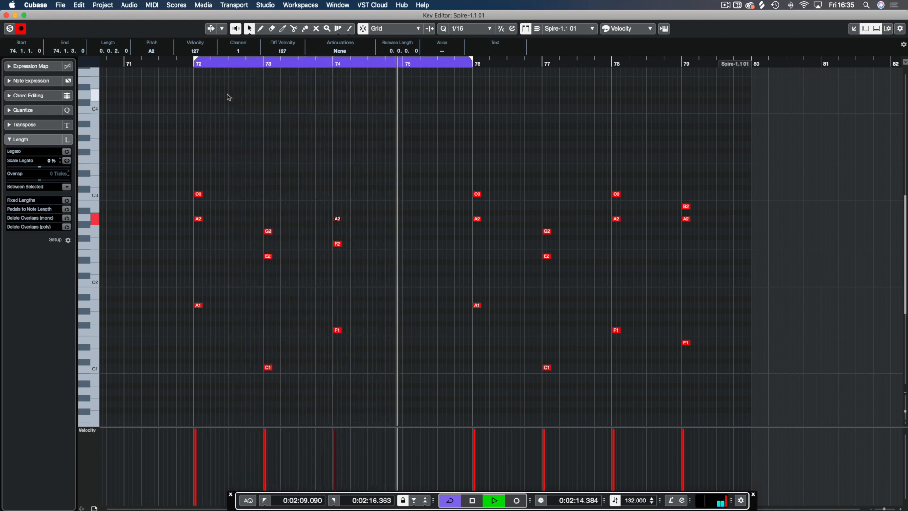
key(space)
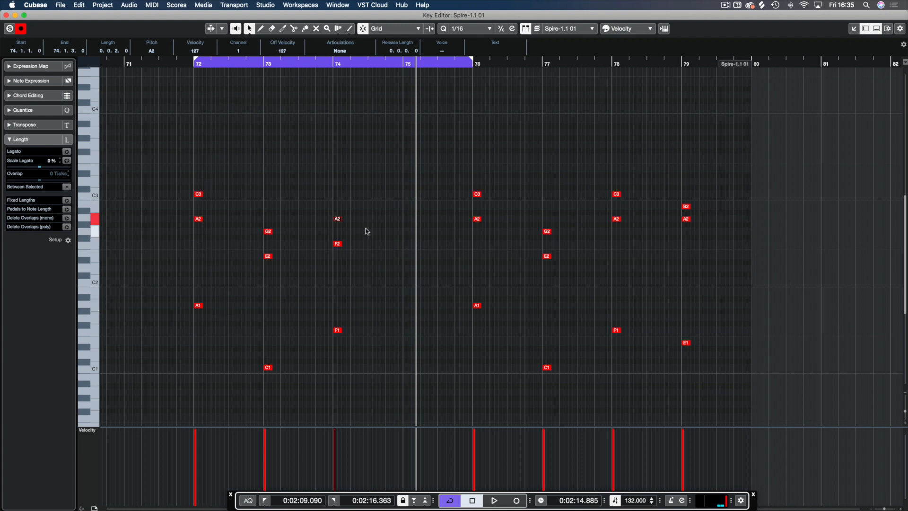
- Duplicate the top notes of the chords at bars 72 to 74 upward as E3, B2 and C3, and play back the result
drag(190, 178, 272, 221)
shift+click(272, 233)
shift+click(339, 219)
drag(199, 193, 199, 169)
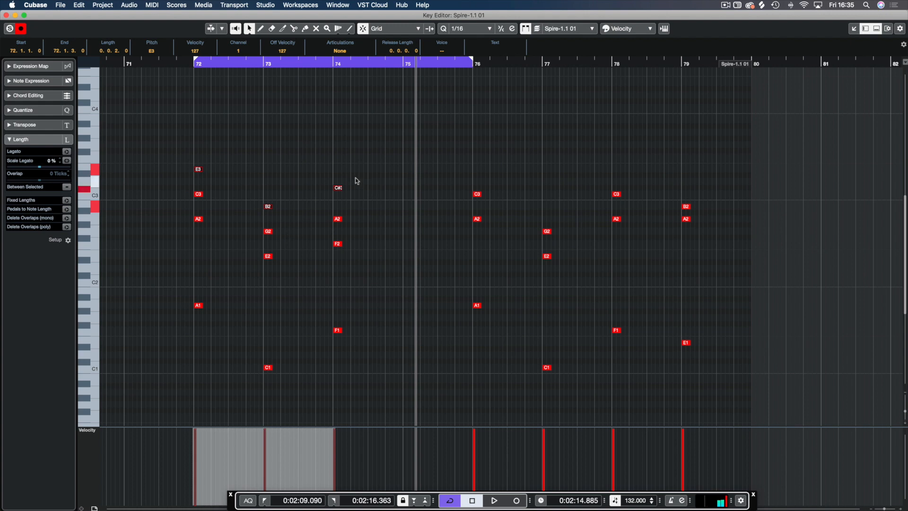
click(338, 188)
drag(338, 188, 336, 195)
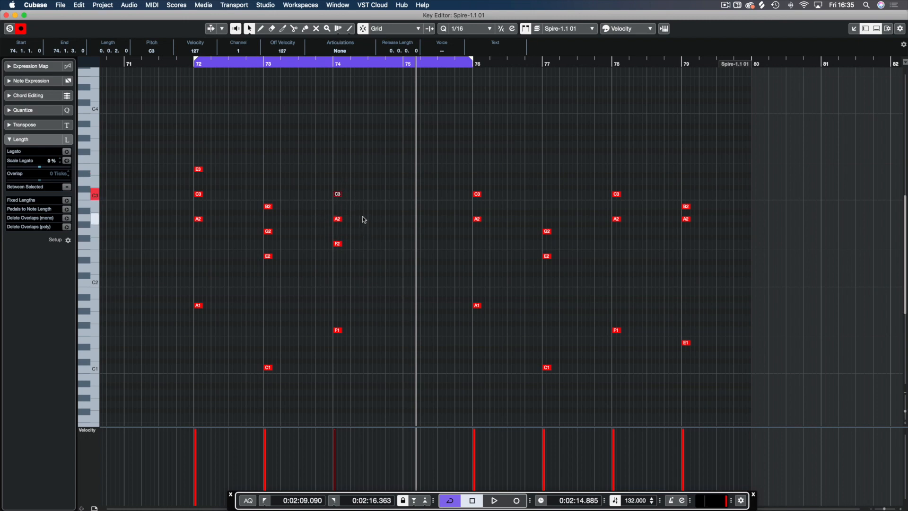
key(space)
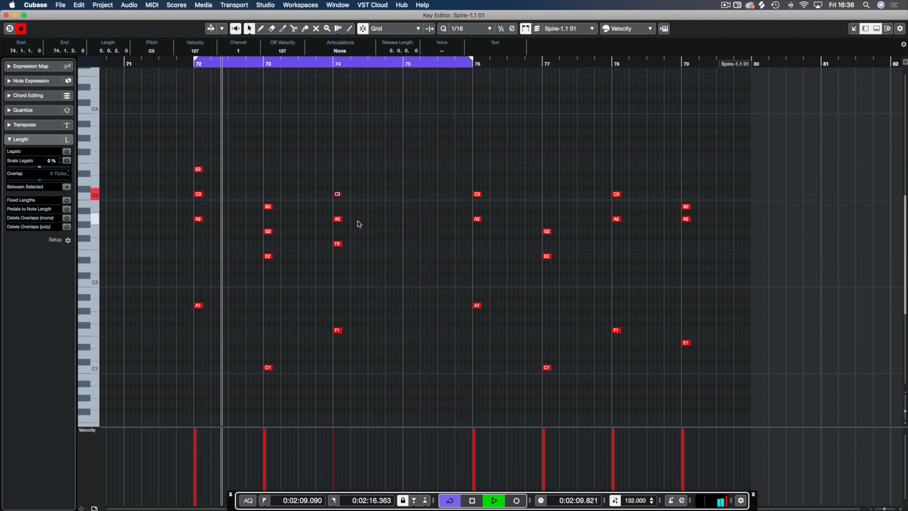
- Undo the duplicated top notes in bars 72 to 74 and play the loop from its start without them
key(super+z)
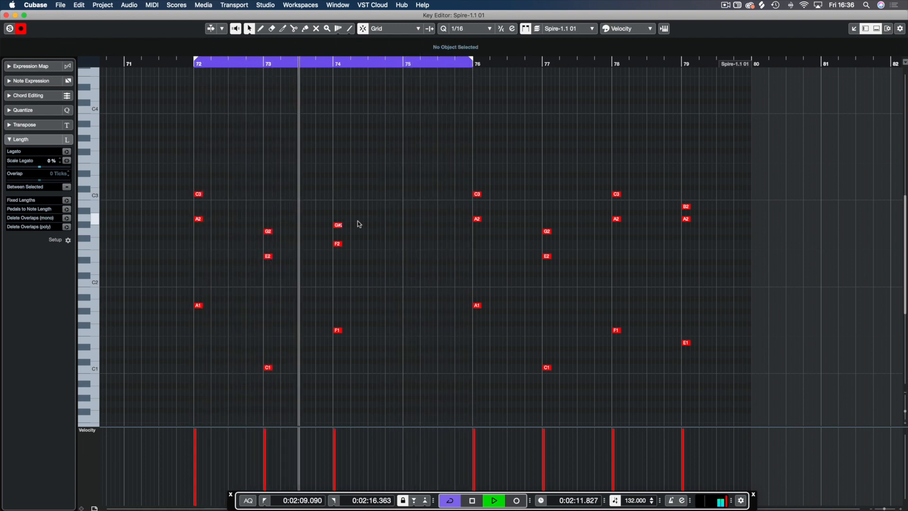
key(super+z)
key(KP_1)
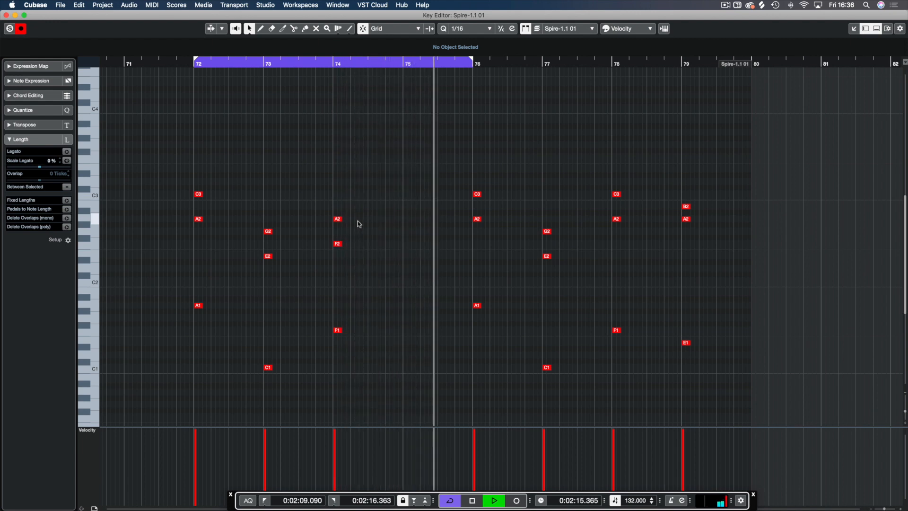
key(space)
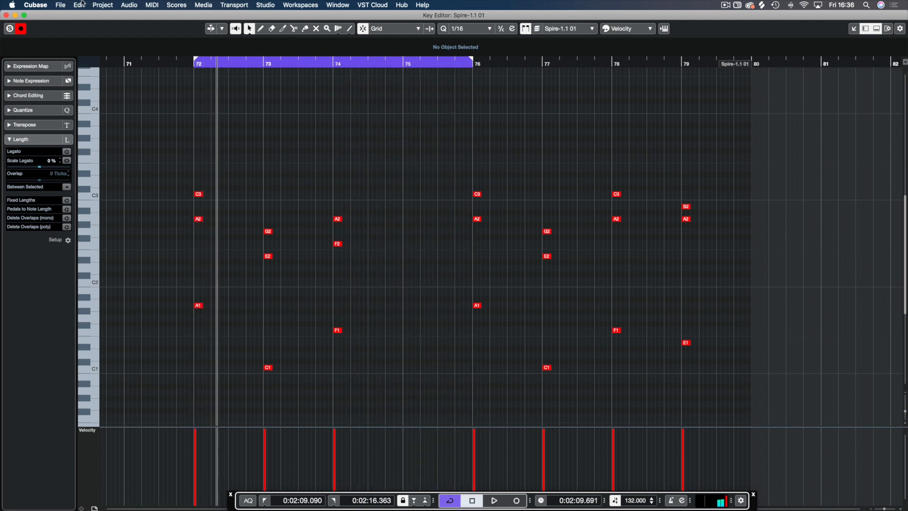
- Redo the note duplication, lower the bar 74 top note to C3 and play back the loop
click(79, 4)
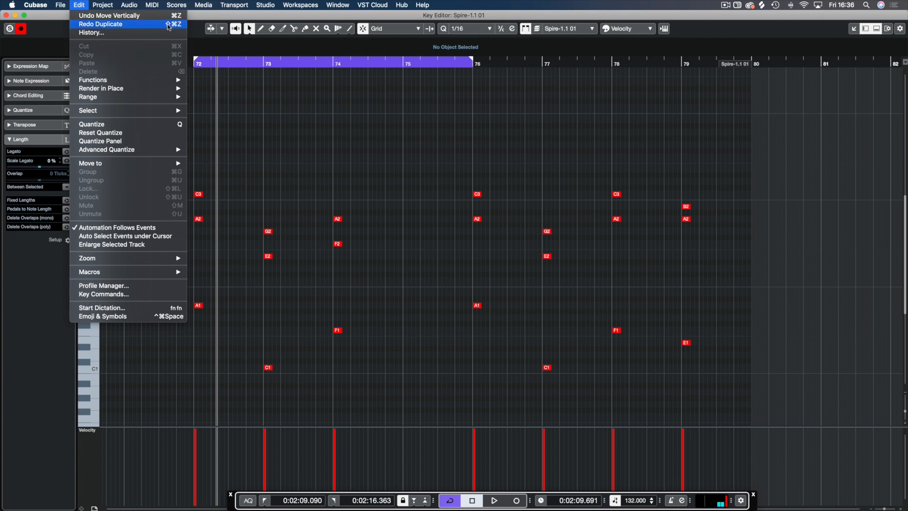
click(142, 24)
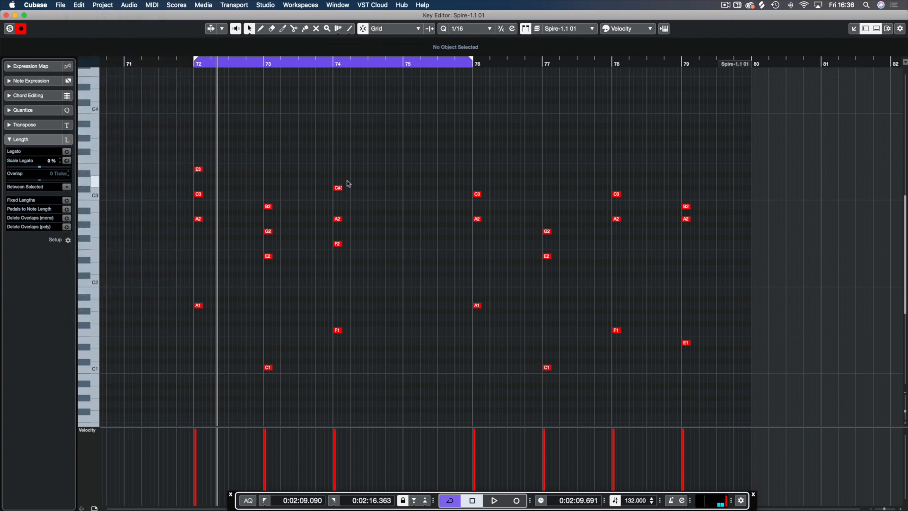
key(space)
key(space)
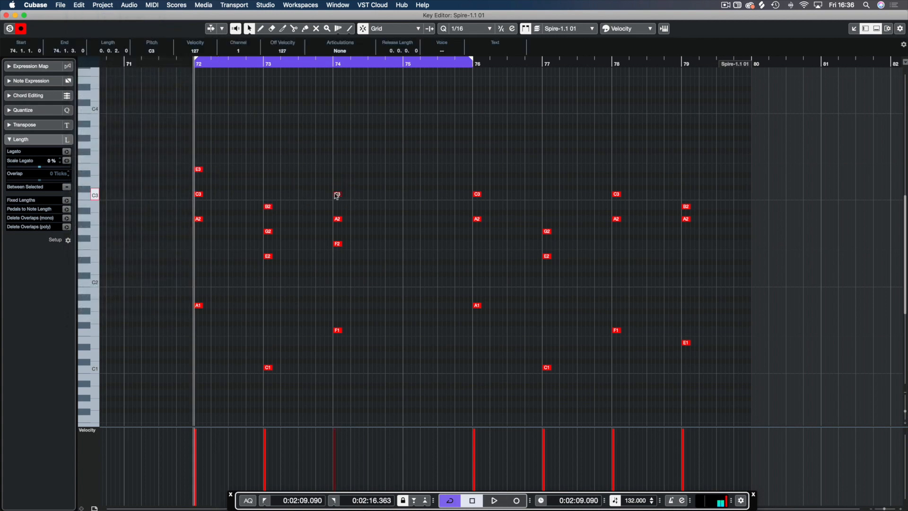
key(space)
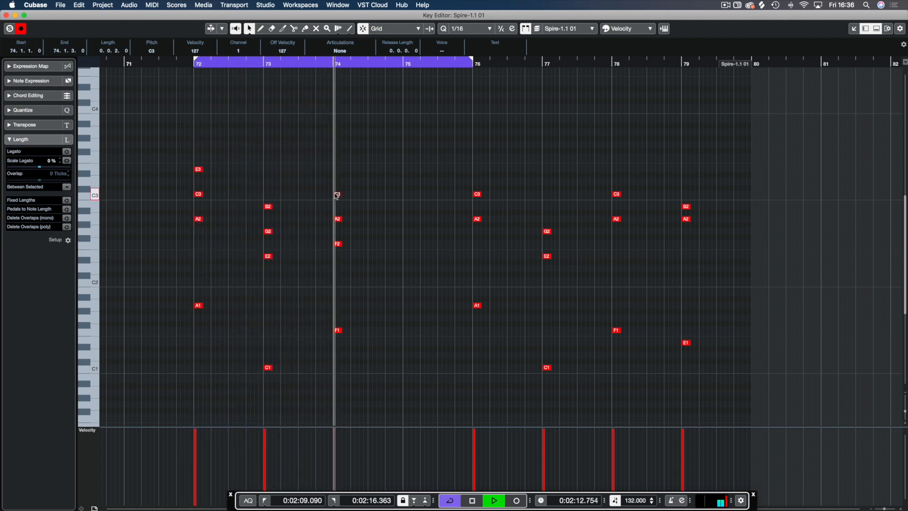
key(space)
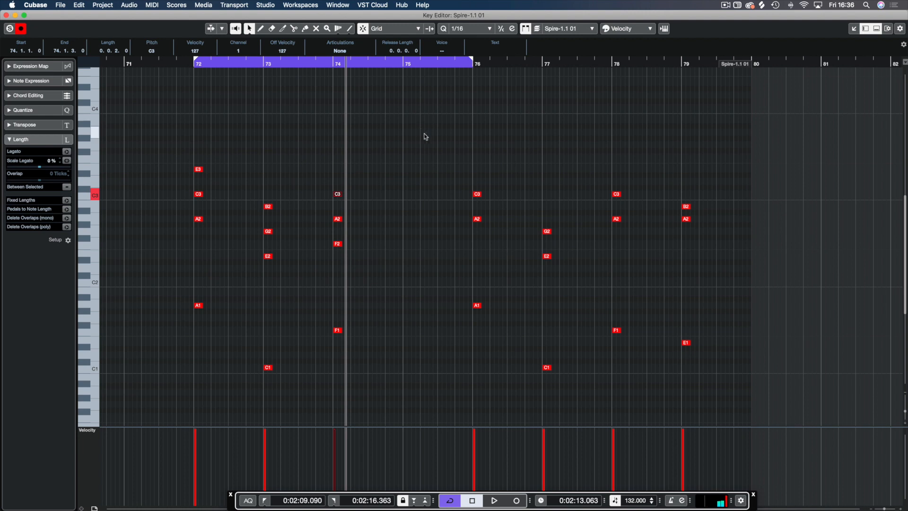
- Delete all notes from bar 76 onward and return the cursor to the loop start
drag(426, 132, 770, 424)
key(Delete)
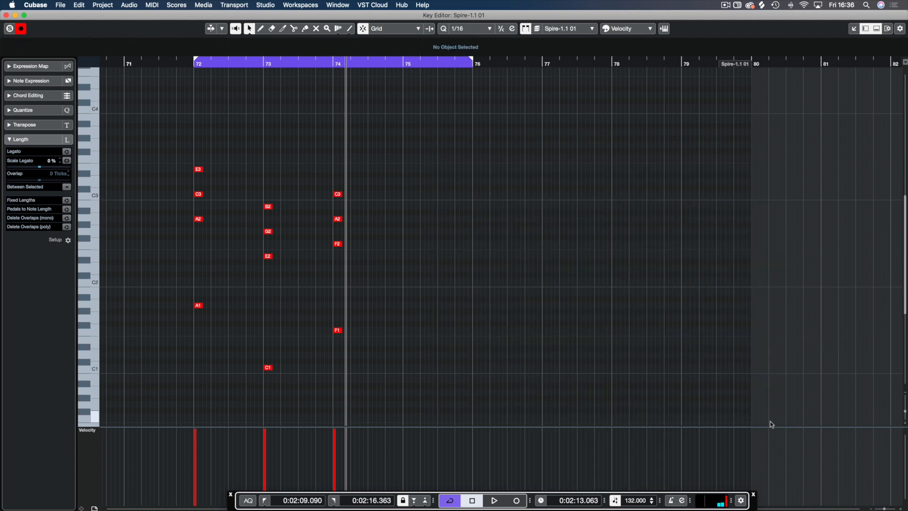
key(KP_0)
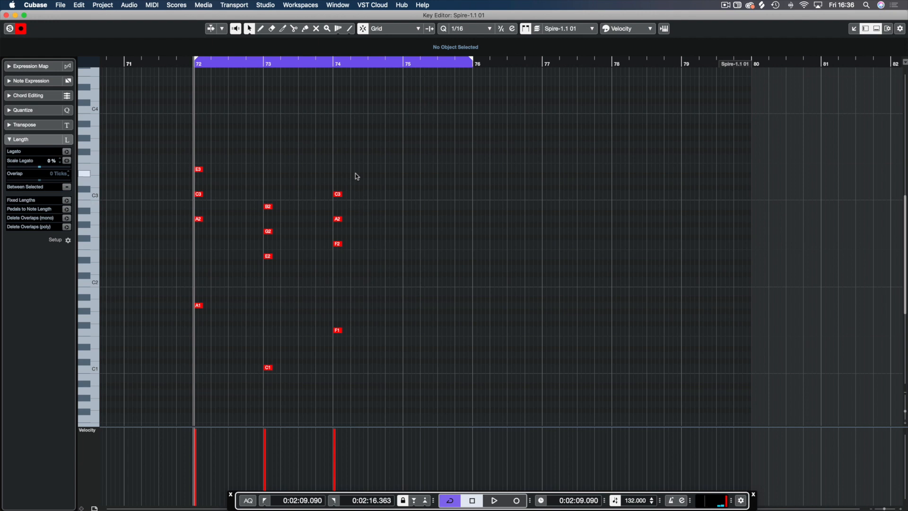
- Trim the Spire-1.1 01 part to span bars 72 to 76 in the project window and duplicate it directly after itself
key(super+w)
drag(574, 245, 547, 245)
drag(404, 244, 522, 244)
double_click(535, 234)
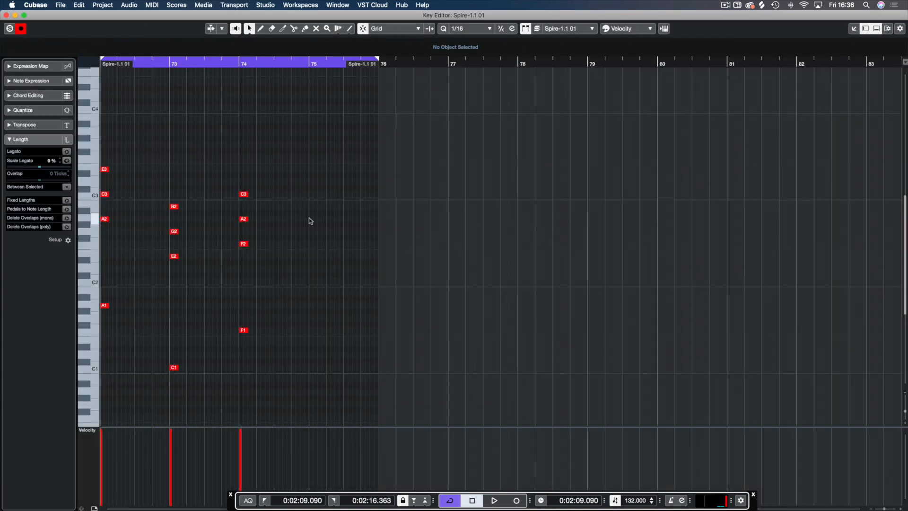
key(Return)
key(super+d)
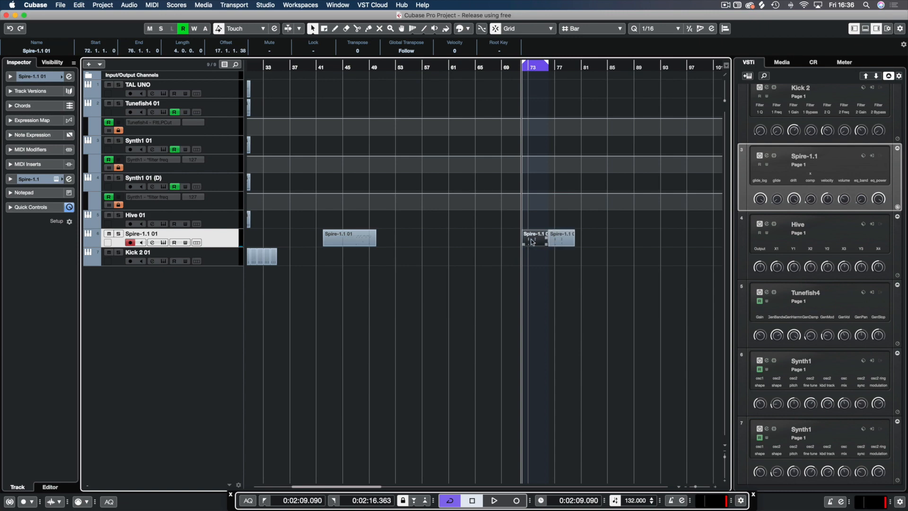
- Delete the top notes E3, B2 and C3 from the three chords in the part starting at bar 72
double_click(532, 242)
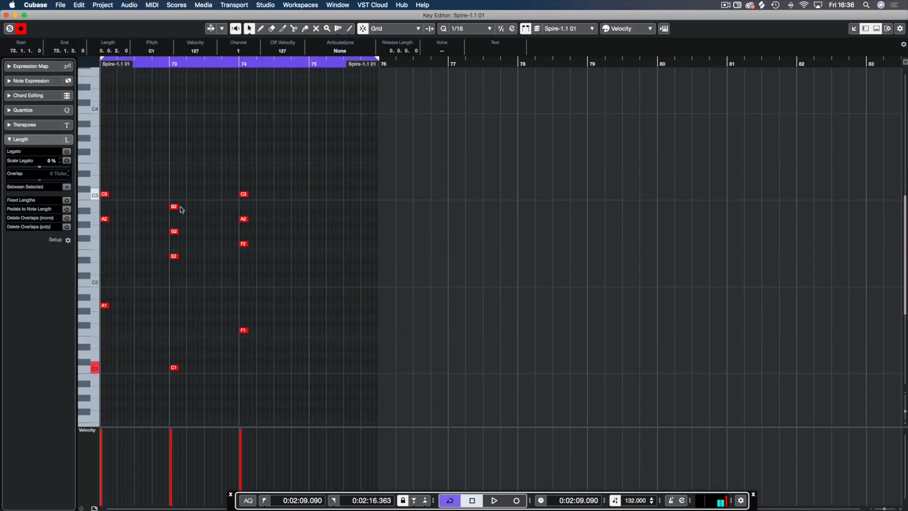
drag(218, 184, 239, 199)
key(Return)
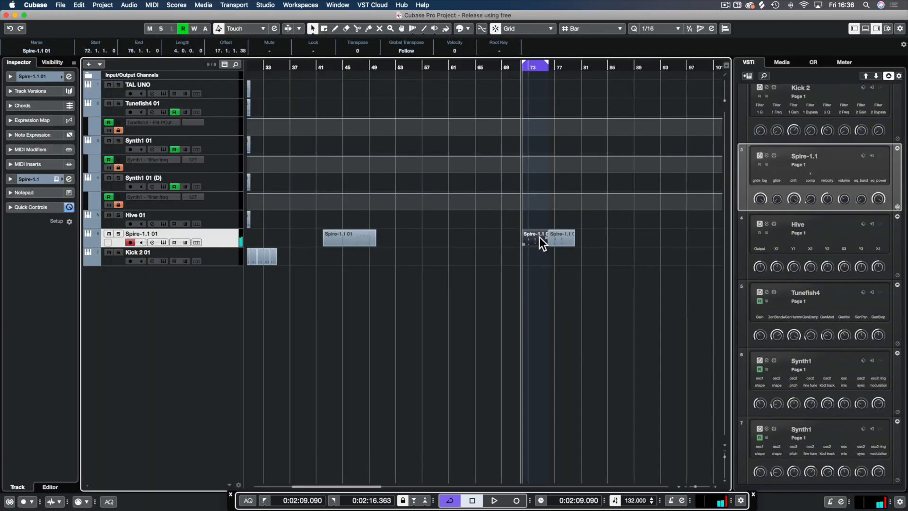
- Set the loop range to the part at bar 76 and compare the chord notes of the parts at bars 72 and 76
click(569, 240)
key(p)
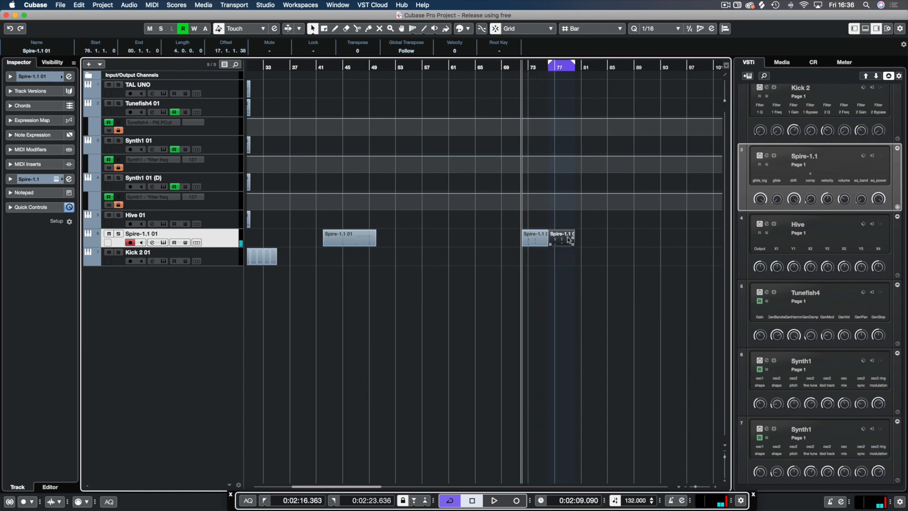
click(537, 240)
key(Return)
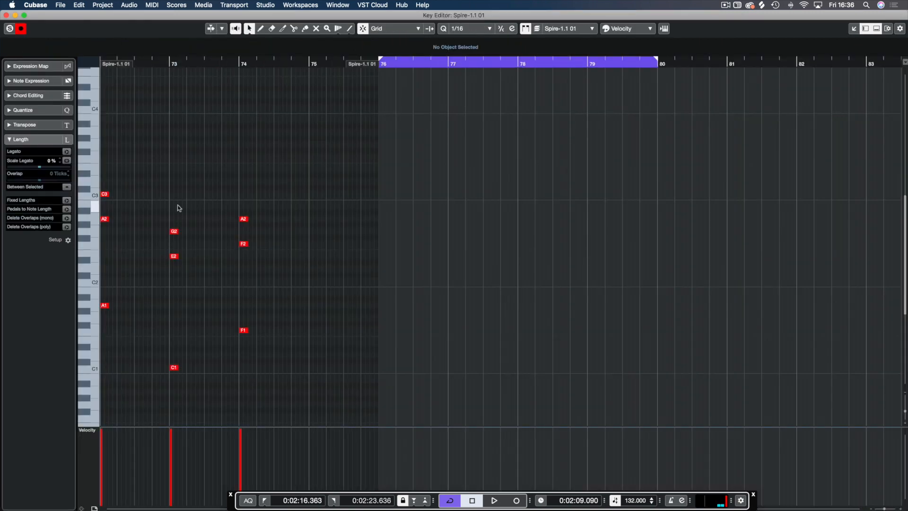
key(Return)
click(571, 241)
key(Return)
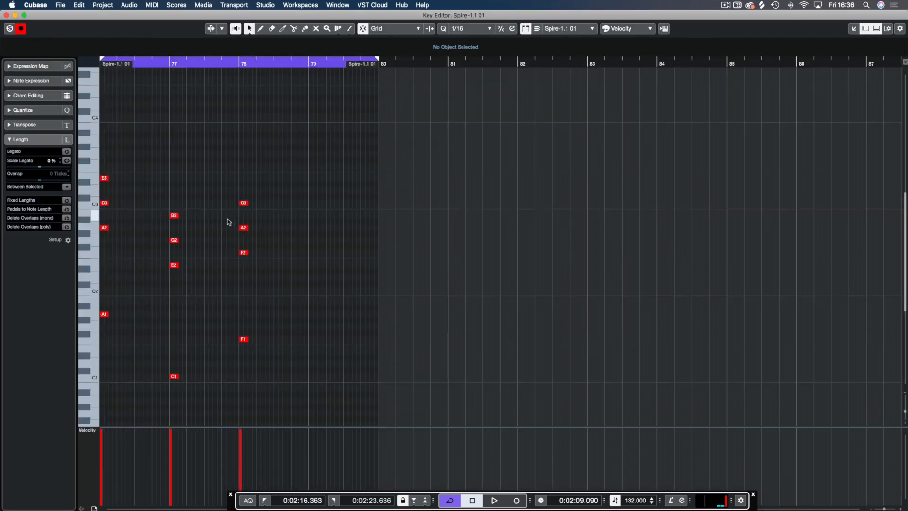
key(Return)
- Duplicate the bar 76 part to bar 80, set the loop and cursor to the copy, and open it in the Key Editor
key(super+d)
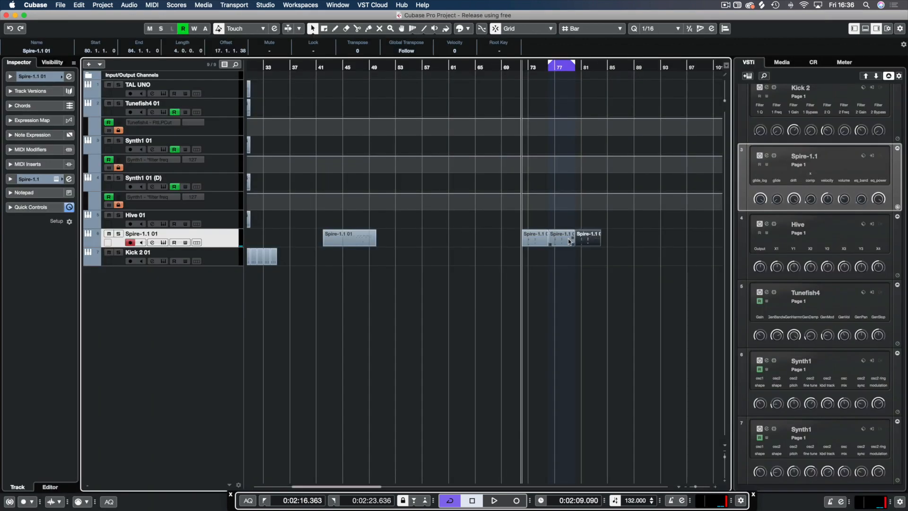
key(p)
key(l)
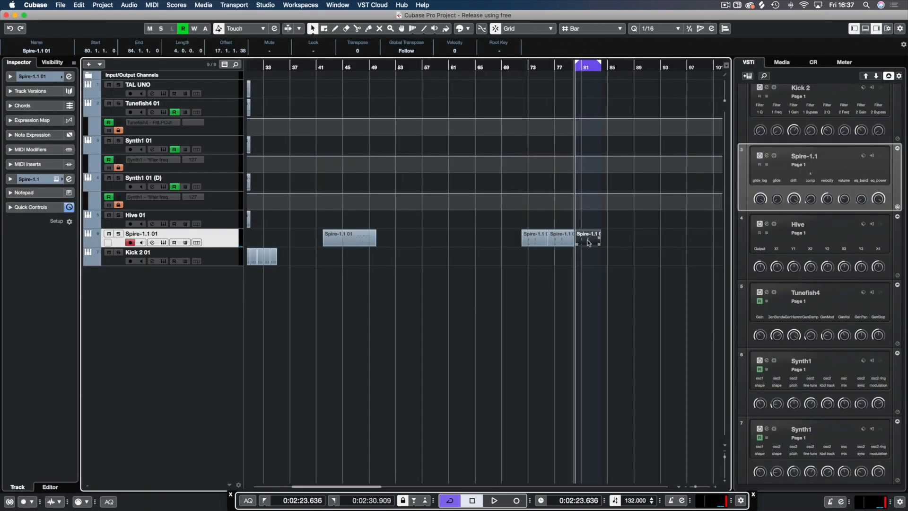
key(Return)
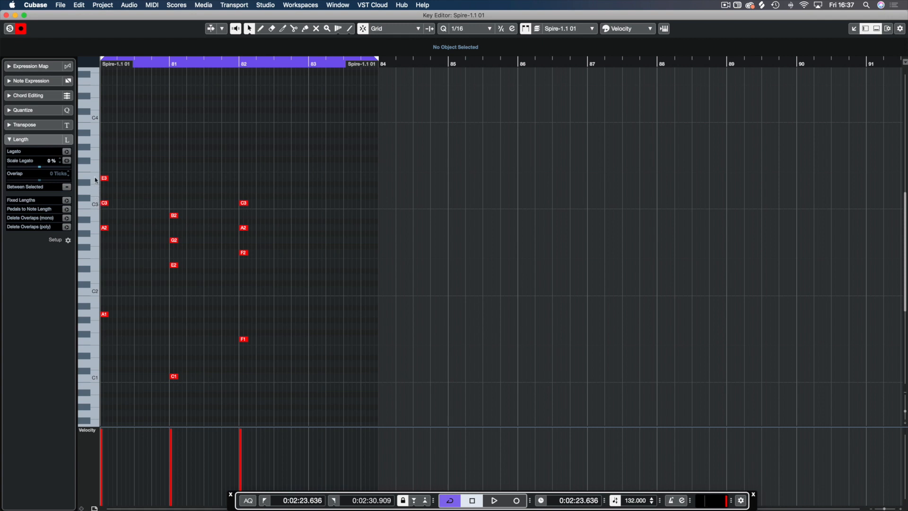
- Try duplicating the bar 80 part to bar 84 and compare the chord notes of the parts at bars 76 and 80
key(super+w)
key(super+d)
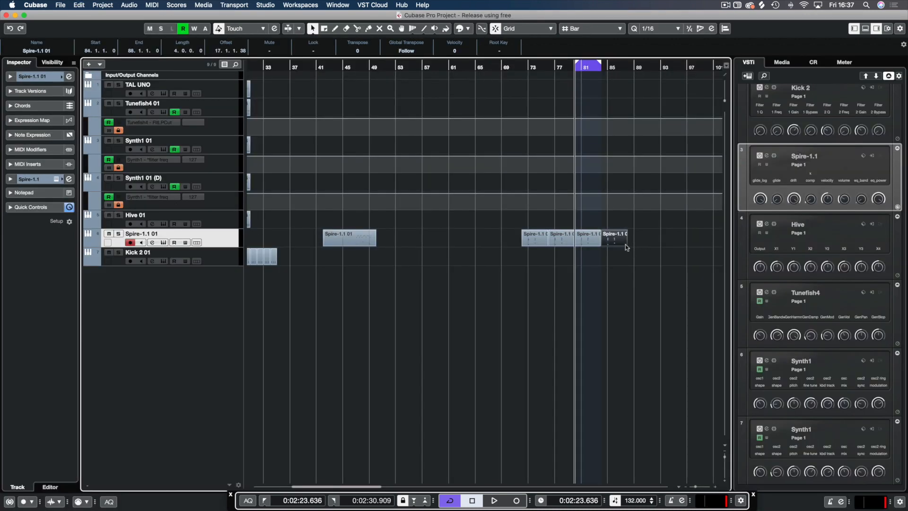
double_click(561, 238)
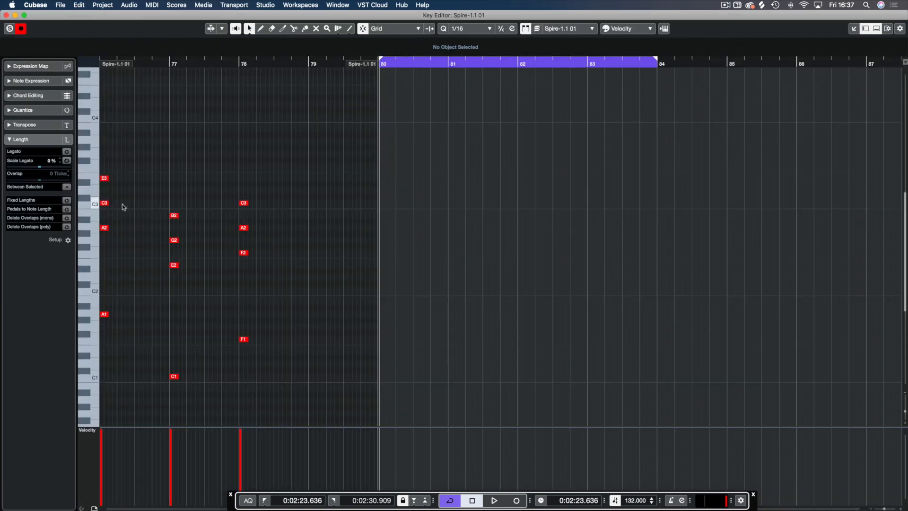
key(super+w)
click(583, 237)
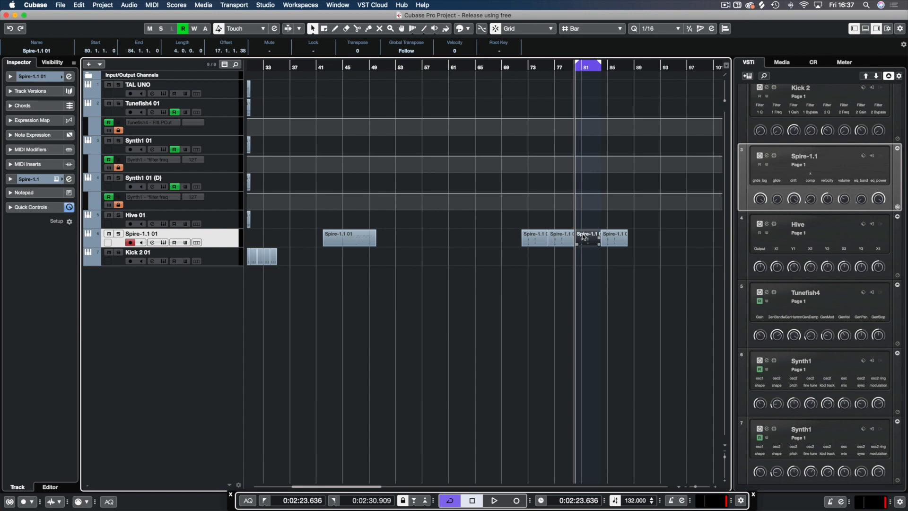
double_click(581, 237)
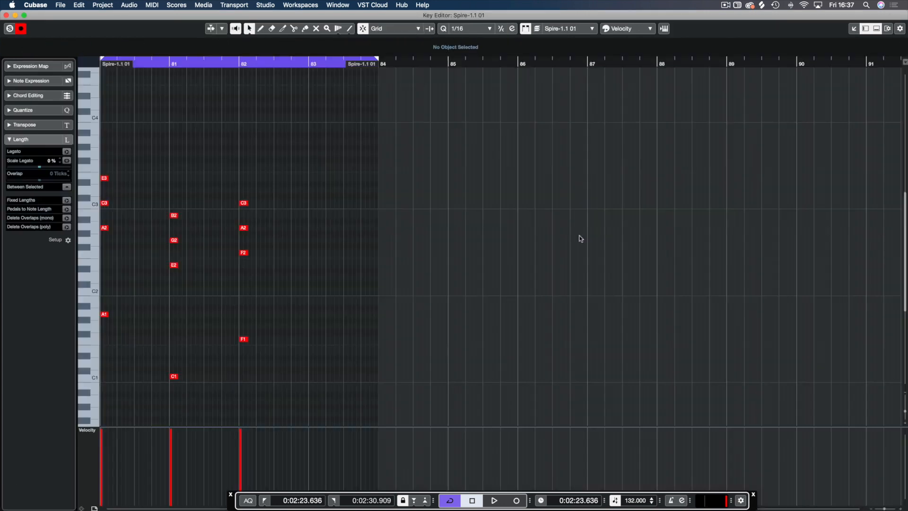
- Copy the top notes of the three chords in the bar 80 part upward as G3, D3 and E3, and play back the result
drag(103, 160, 113, 183)
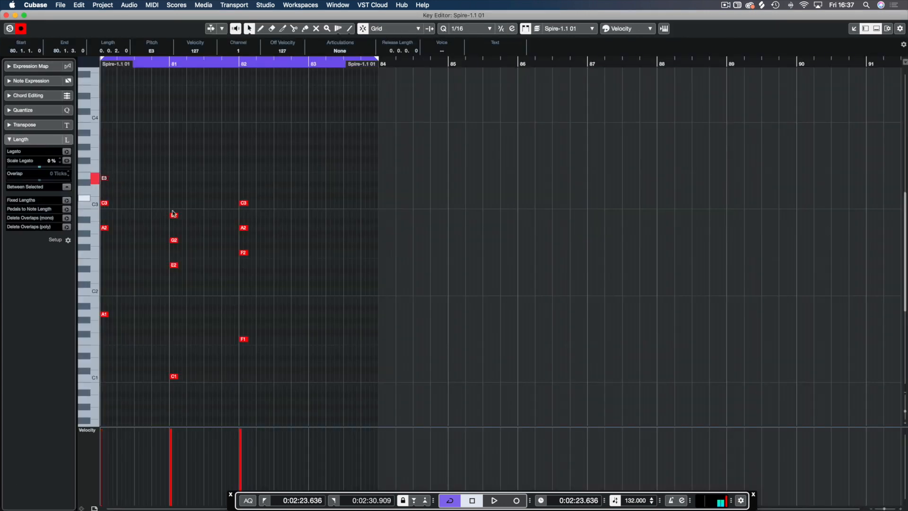
drag(166, 201, 182, 220)
drag(231, 193, 252, 209)
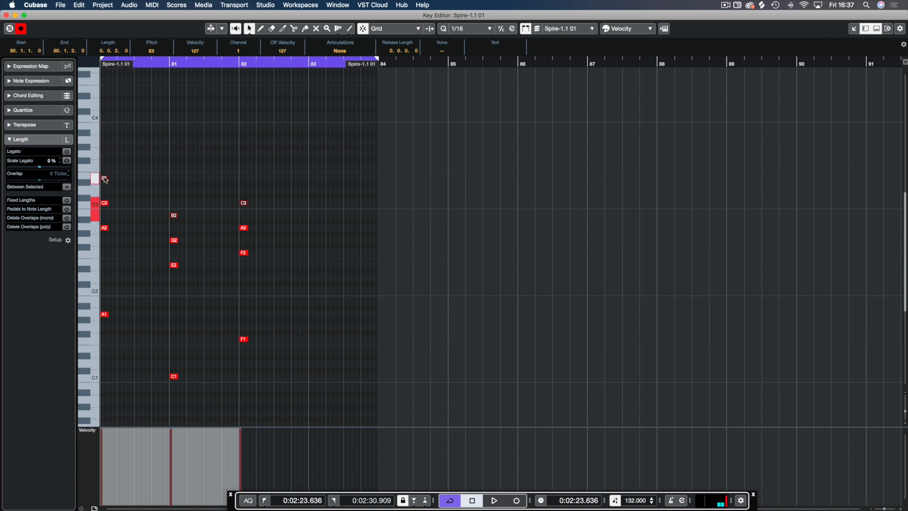
drag(105, 179, 154, 155)
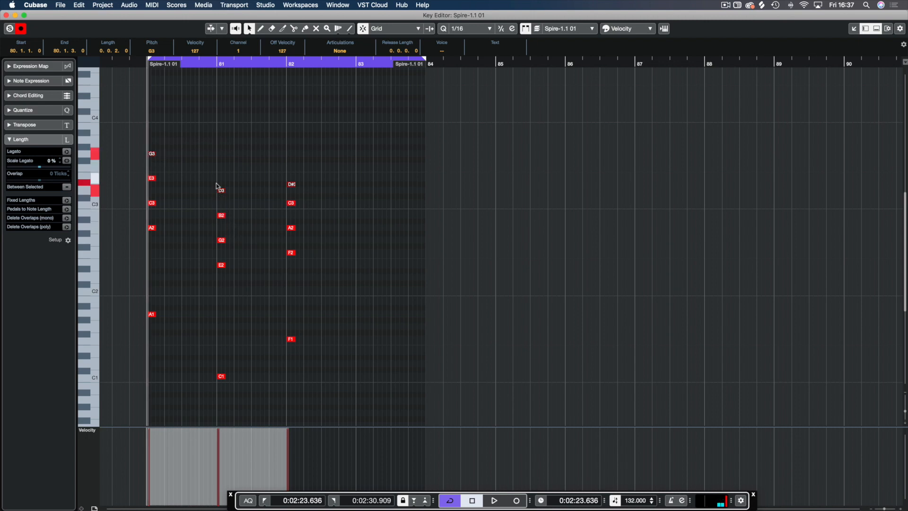
click(285, 189)
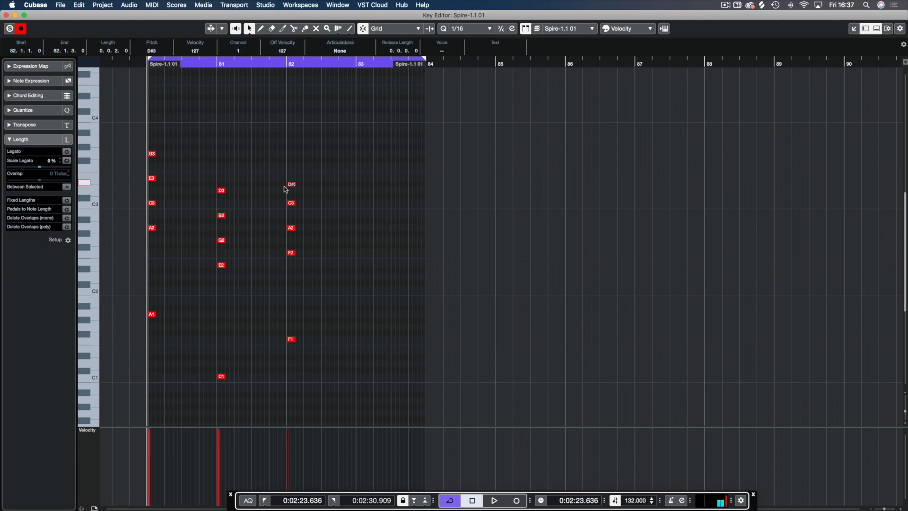
key(Up)
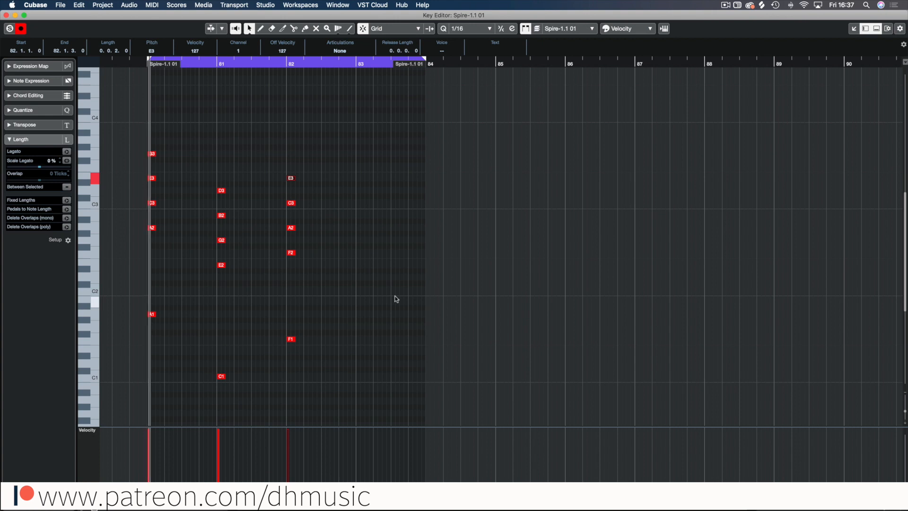
key(space)
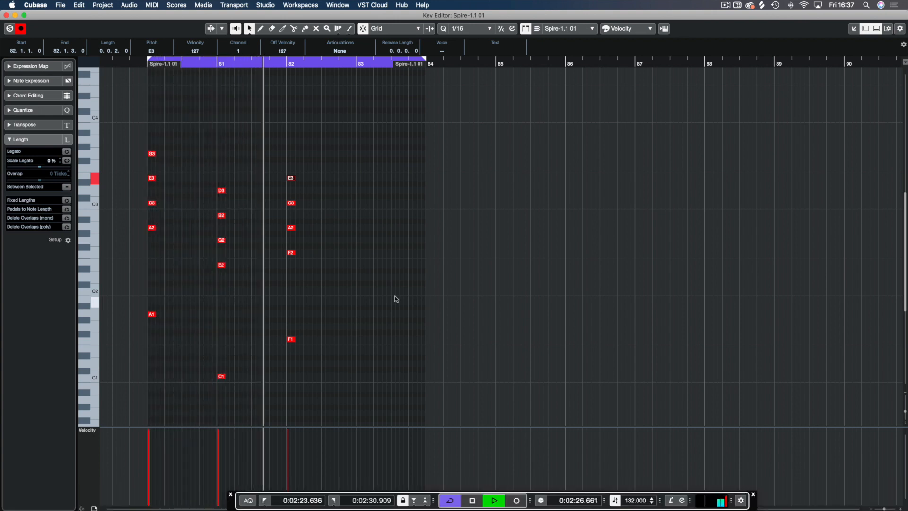
key(space)
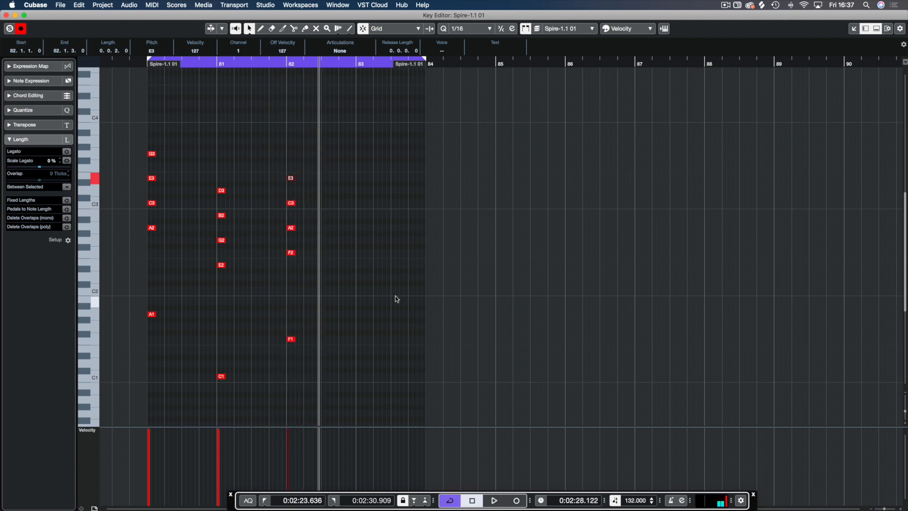
- Loop and play the Spire parts at bars 72, 76 and 80 in turn from the project window to compare the chord versions
key(super+w)
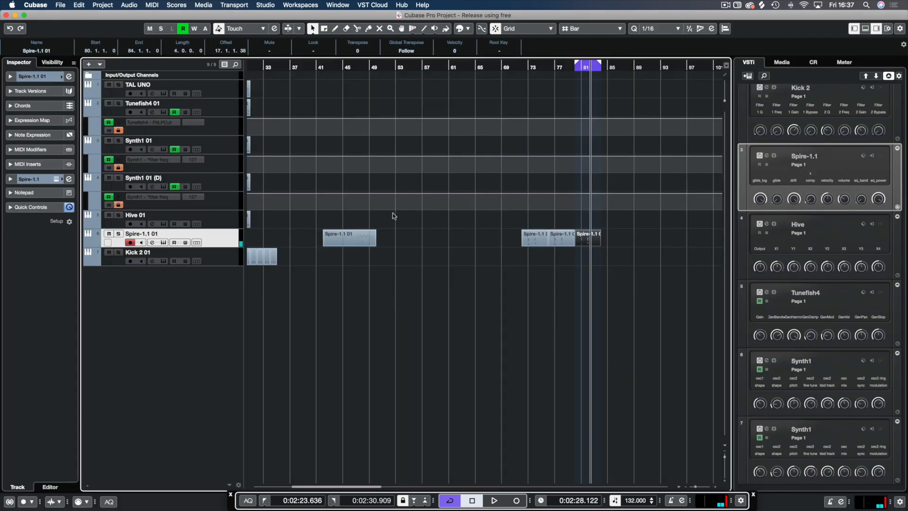
click(522, 244)
key(p)
key(space)
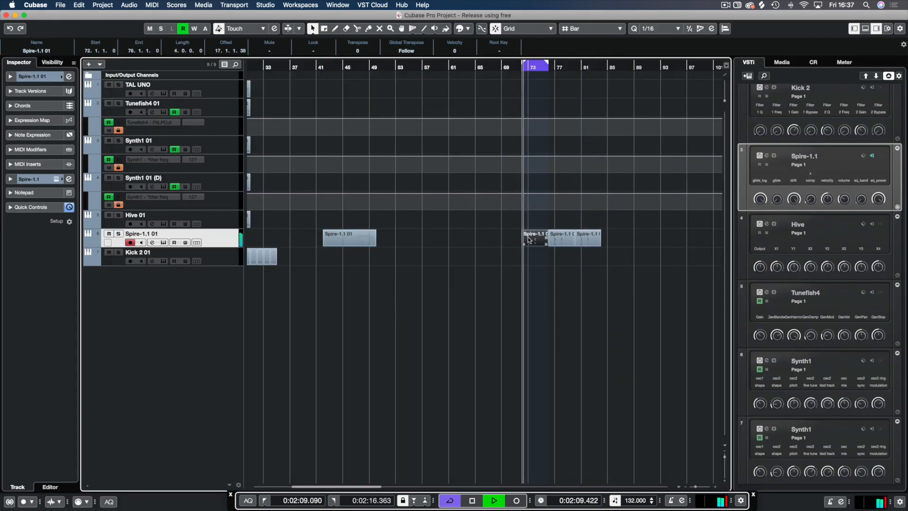
click(556, 242)
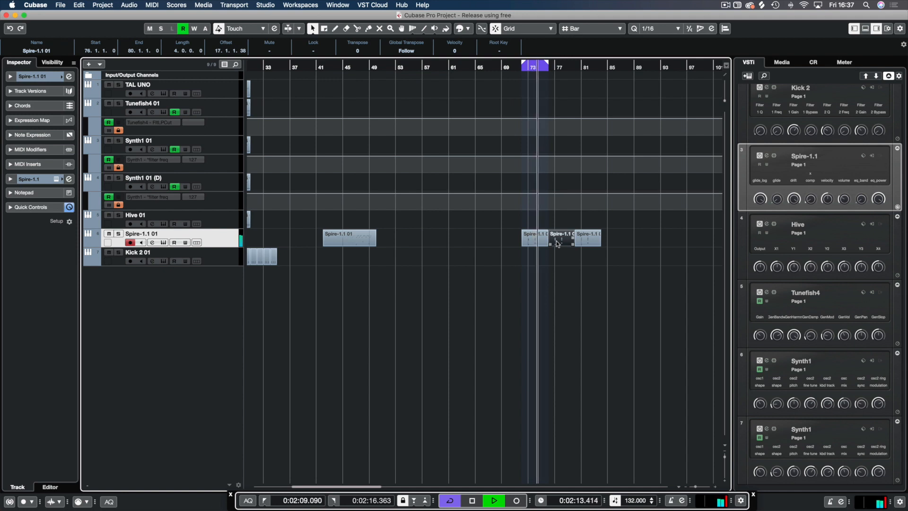
key(p)
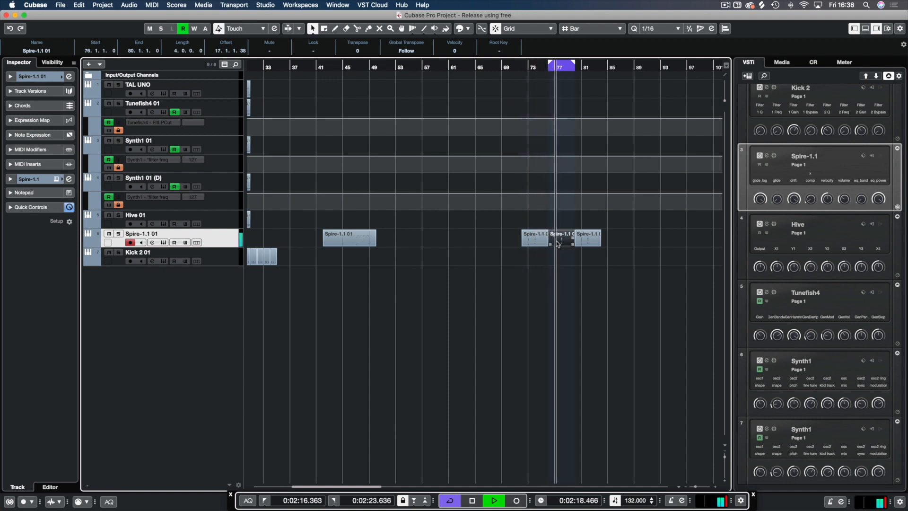
click(588, 242)
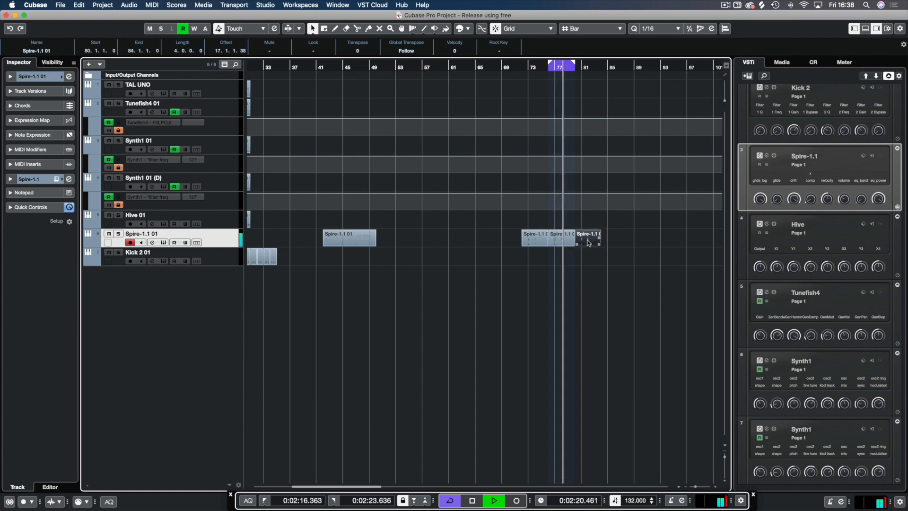
key(p)
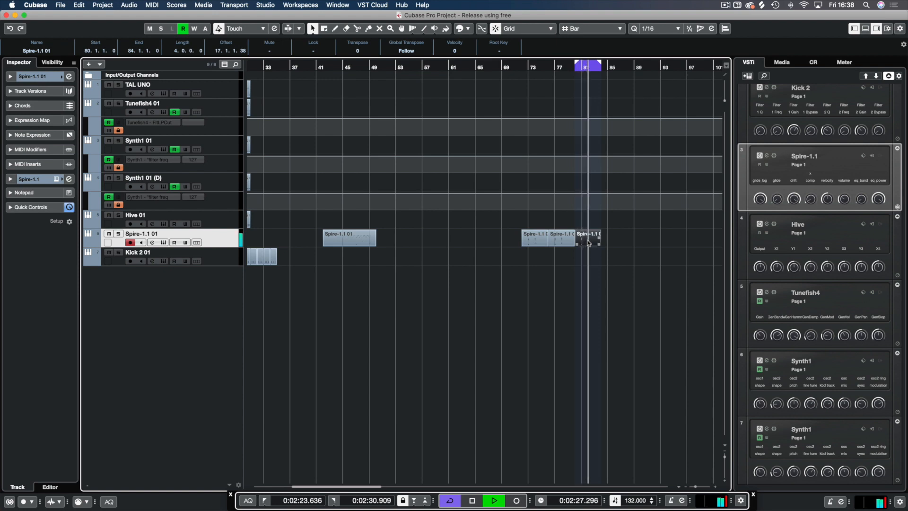
- Duplicate the bar 80 part to bar 84, stop playback, set the loop and cursor to the copy, and open it in the Key Editor
key(super+d)
key(space)
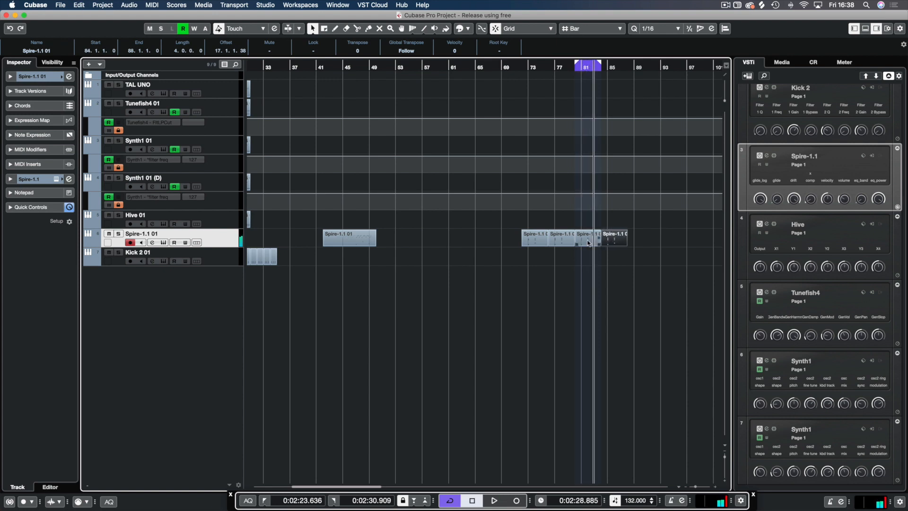
key(p)
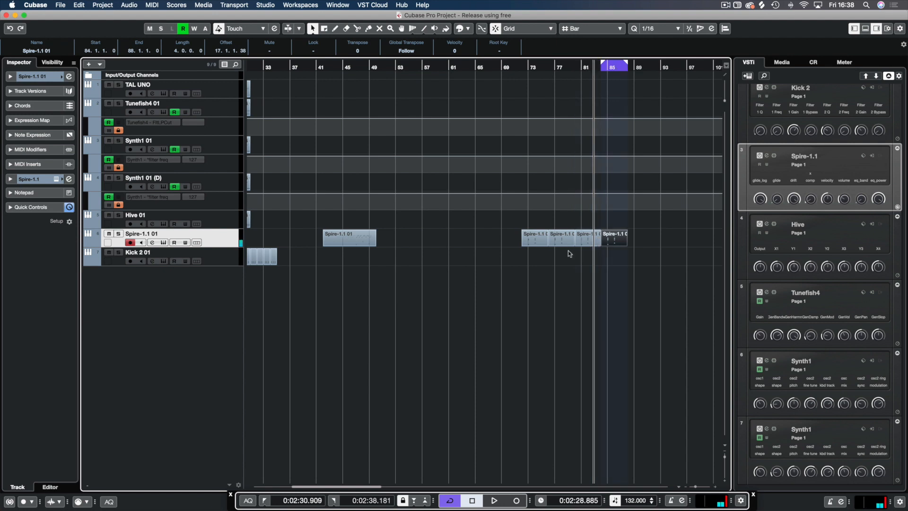
key(1)
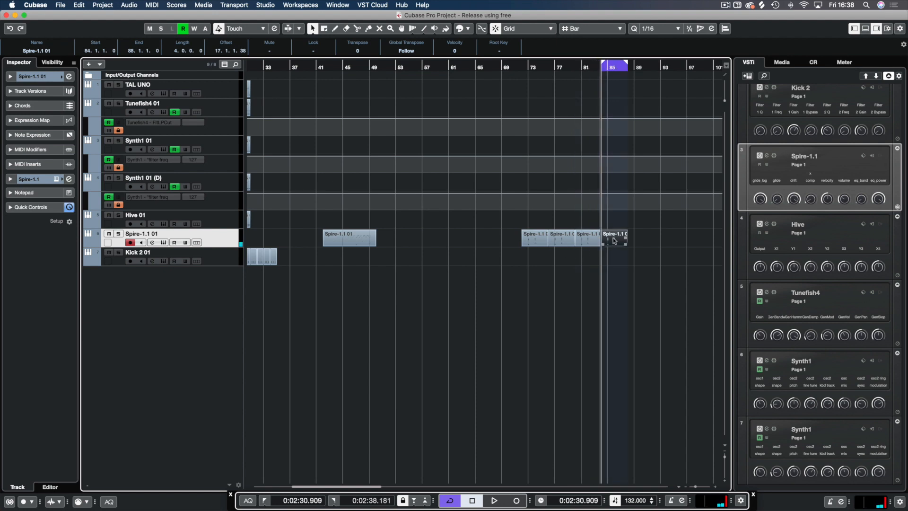
double_click(614, 241)
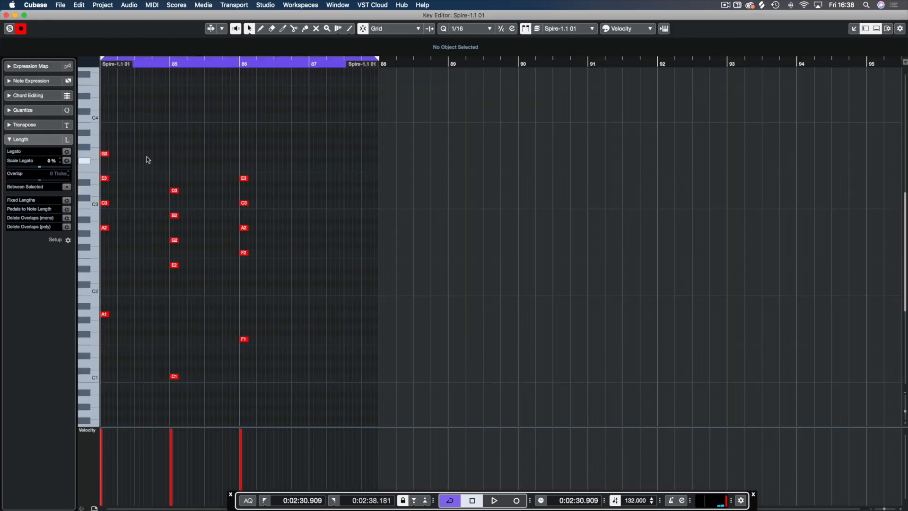
- Copy the top notes of the three chords in the bar 84 part upward as B3, F3 and G3, and play back the result
key(h)
key(h)
scroll(170, 197, right, 5)
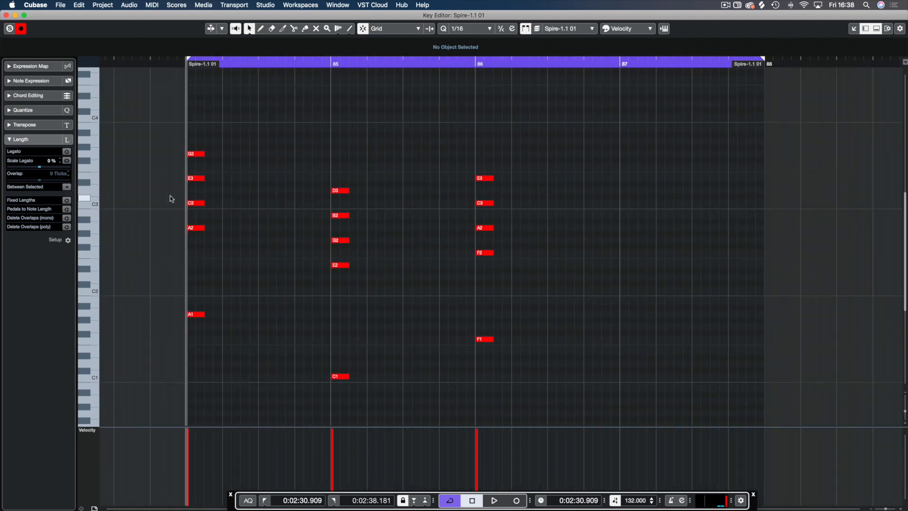
scroll(172, 198, left, 2)
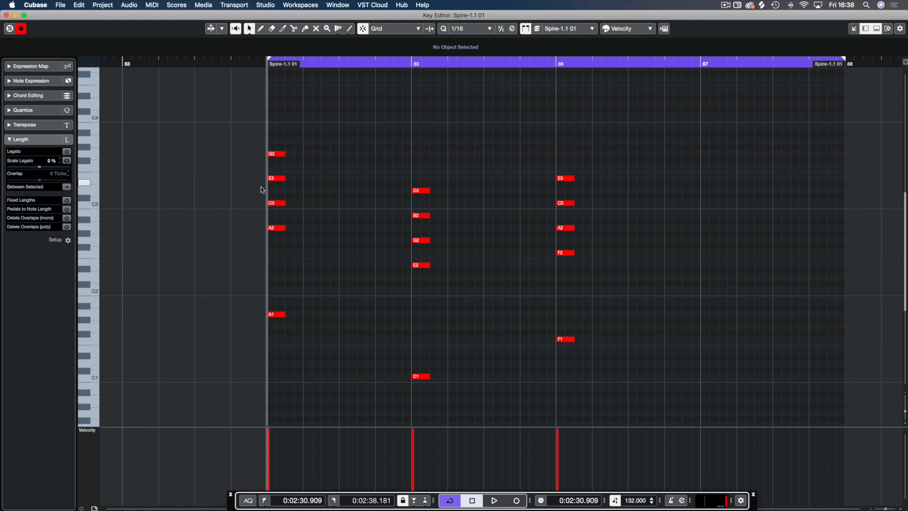
click(279, 154)
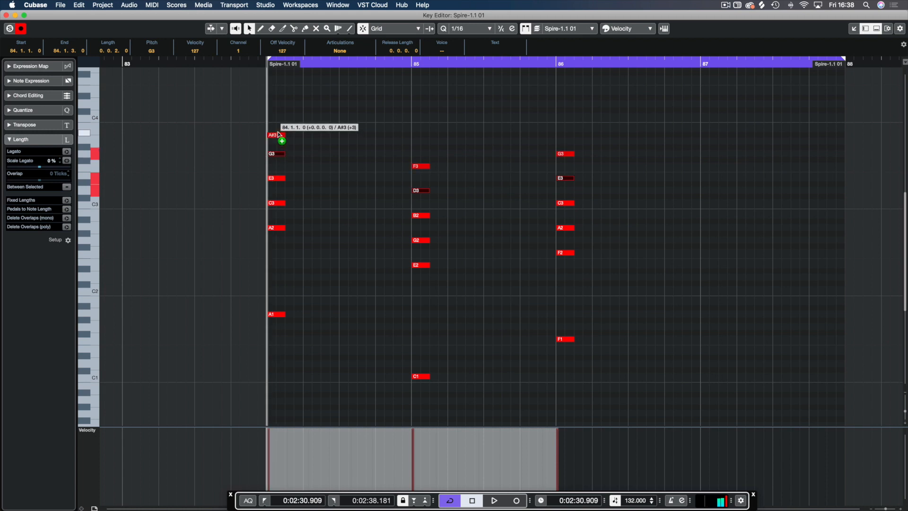
mouse_move(434, 145)
mouse_down()
mouse_move(421, 168)
mouse_move(435, 142)
mouse_up()
key(Down)
key(Down)
click(565, 147)
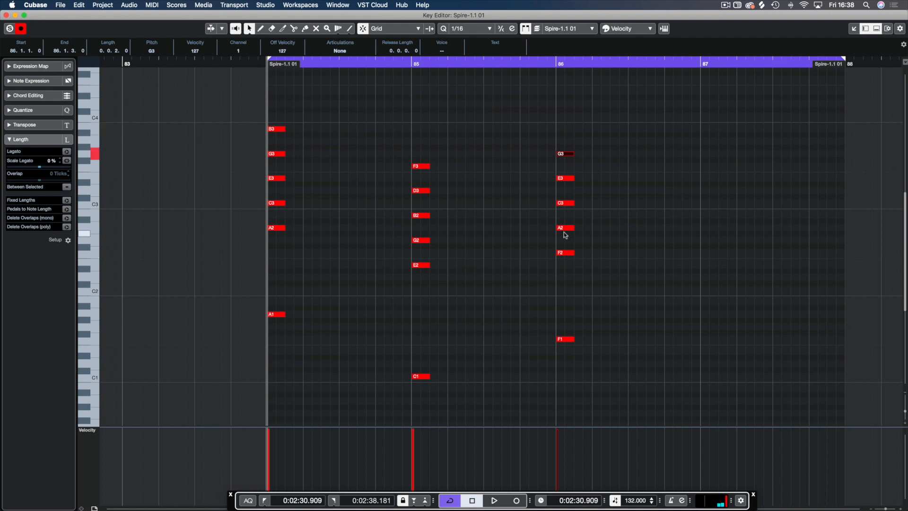
key(space)
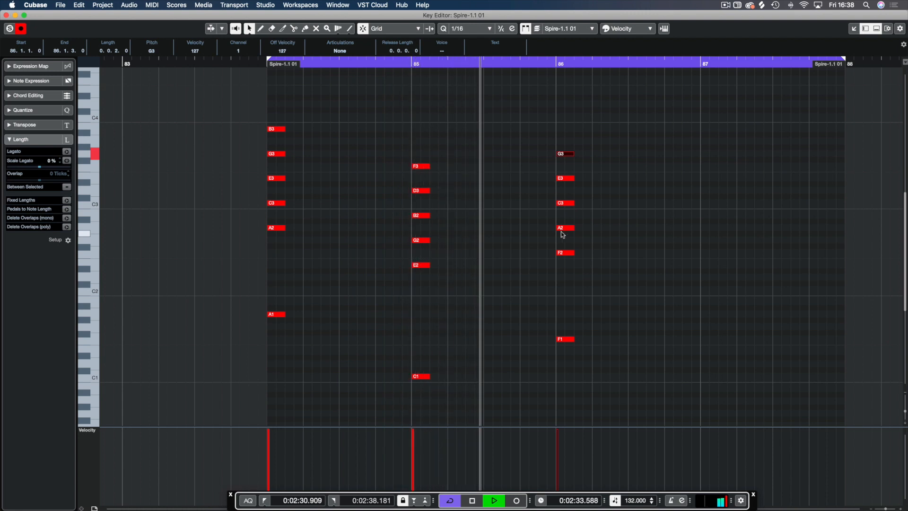
key(space)
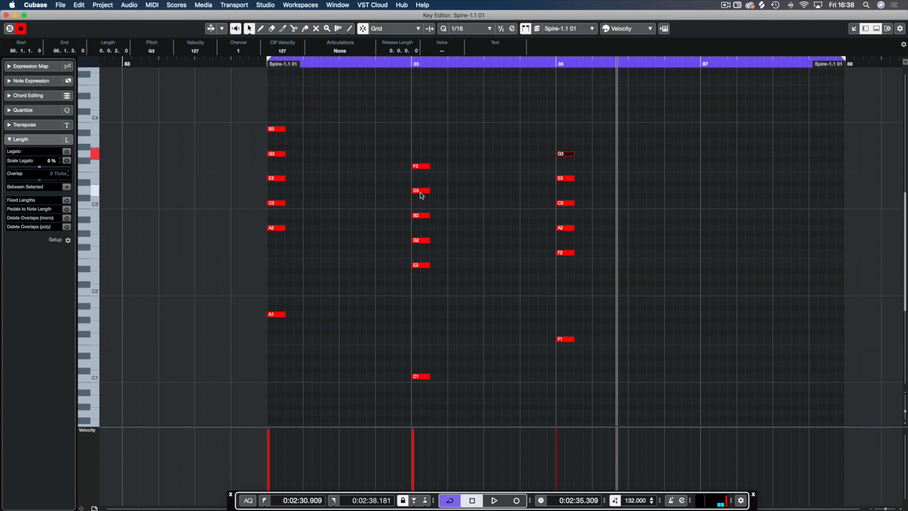
- Replay the bar 84 part and lower the top notes of its three chords to A3, E3 and F3, checking them by playback
click(424, 167)
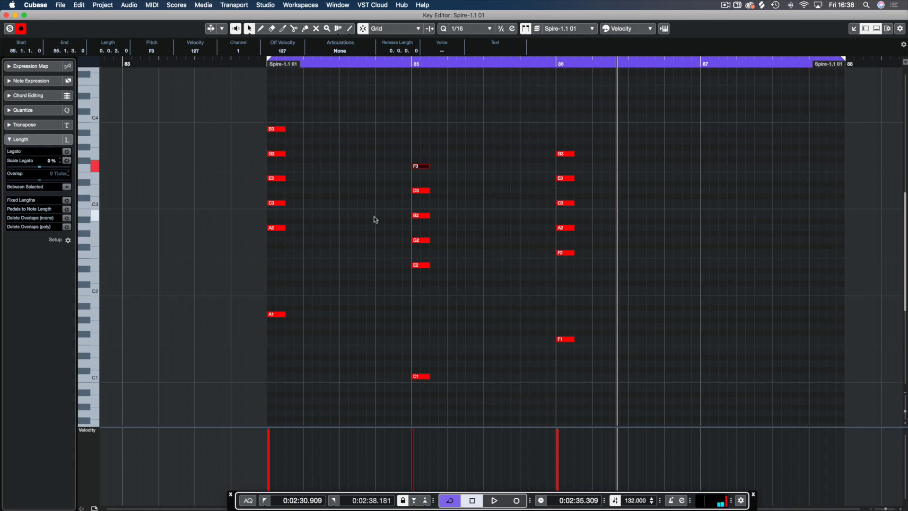
key(space)
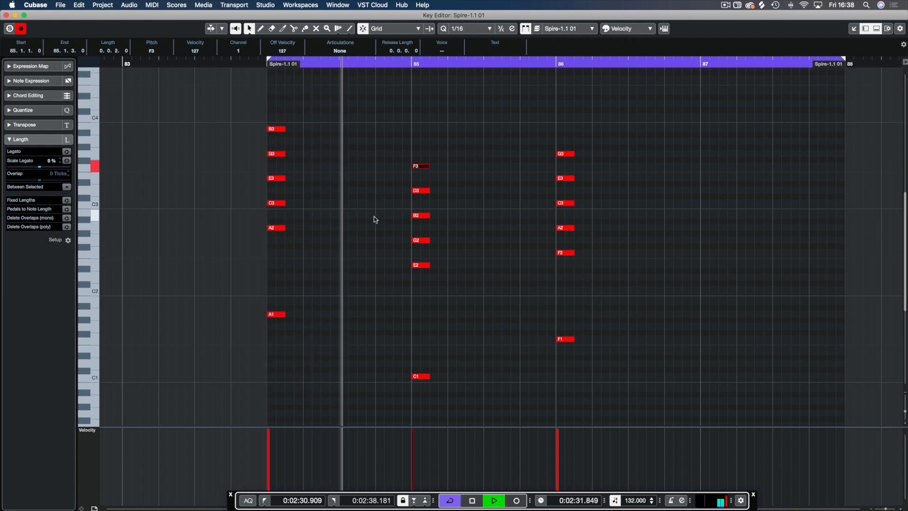
key(space)
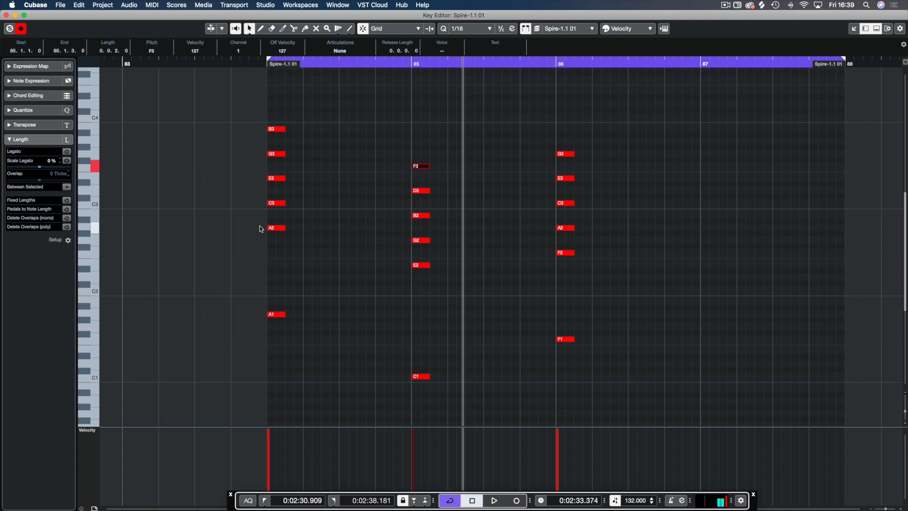
drag(280, 128, 275, 141)
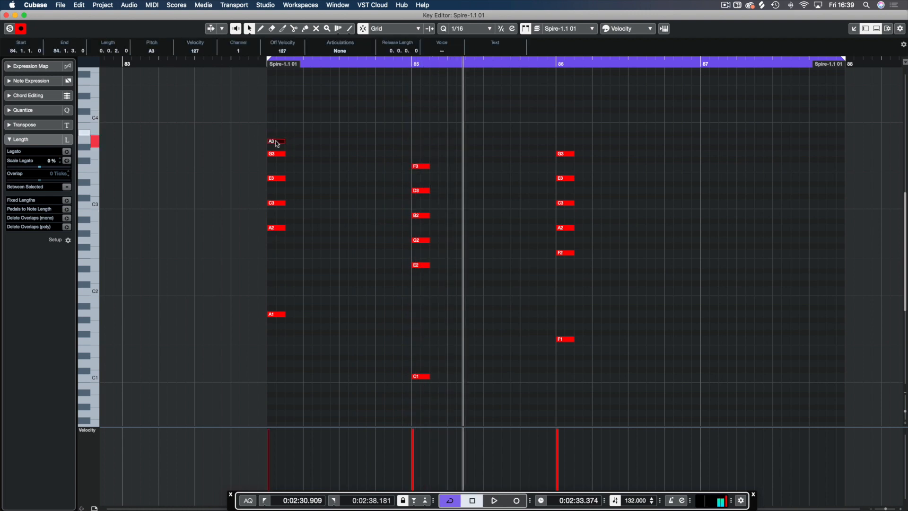
drag(420, 166, 421, 178)
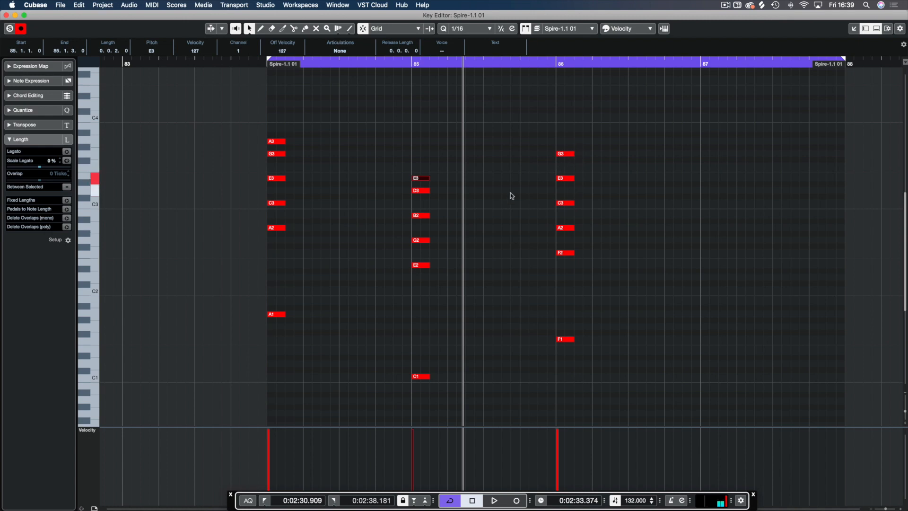
key(space)
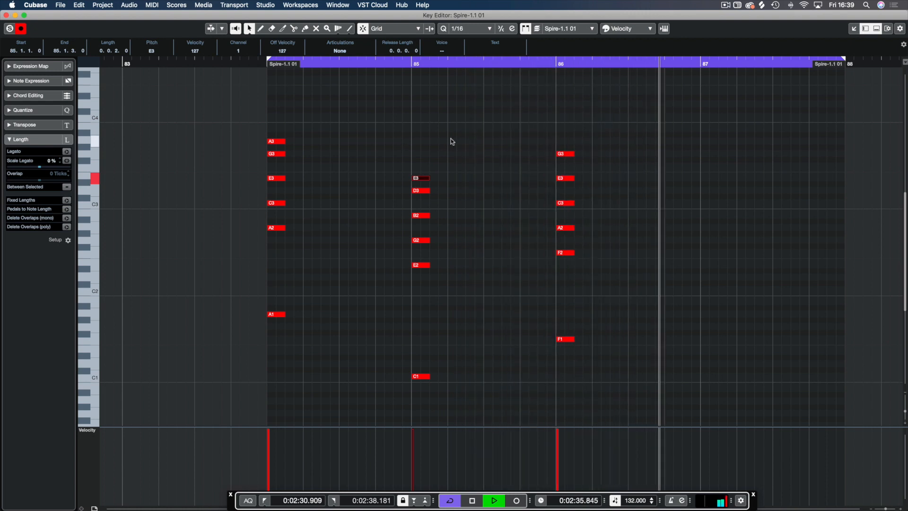
key(space)
click(568, 155)
key(Down)
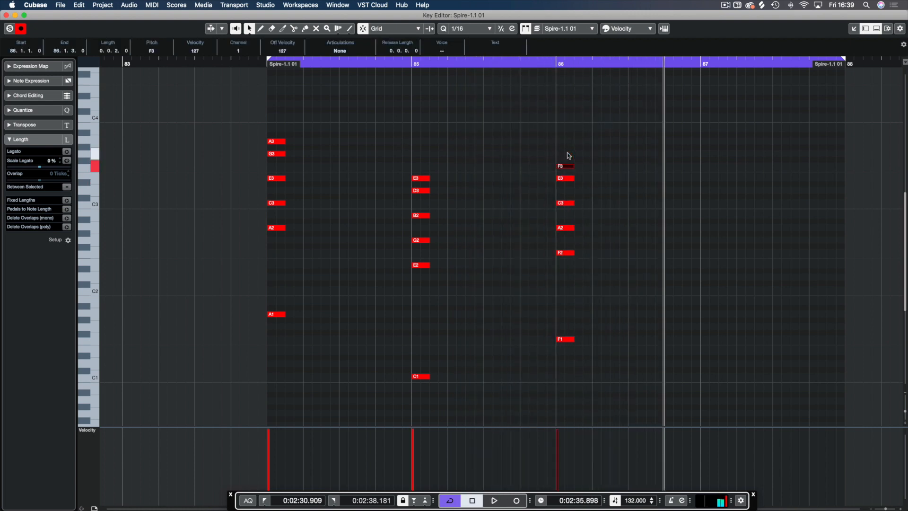
click(542, 64)
key(space)
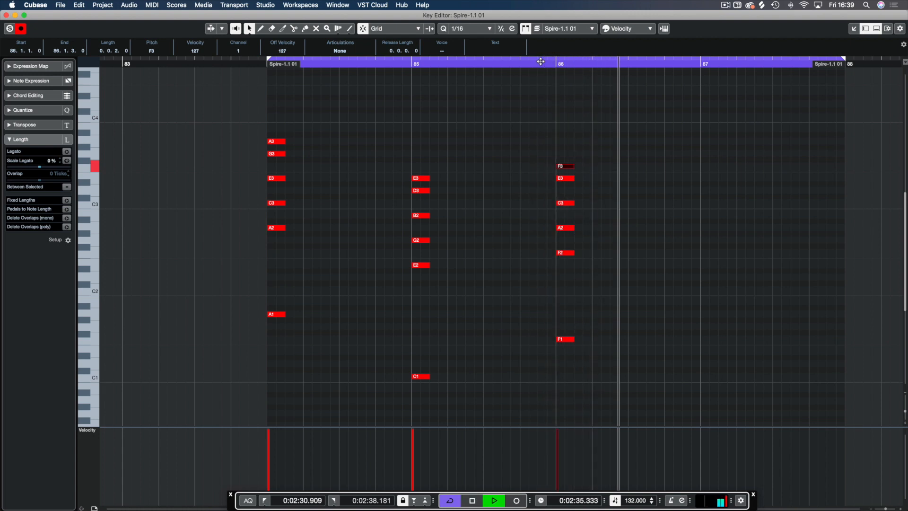
- Replay the bar 84 part, raise the top note of its bar 86 chord to G3, and check the change by playback
key(space)
key(space)
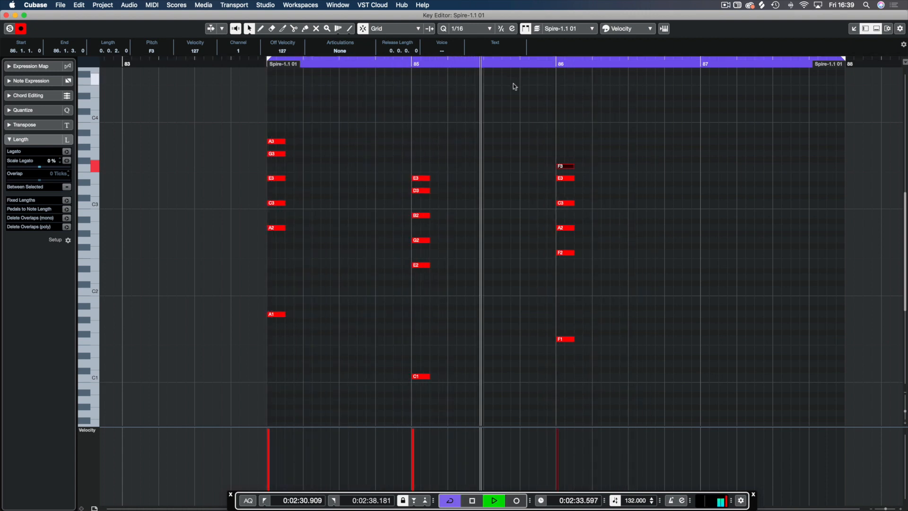
key(space)
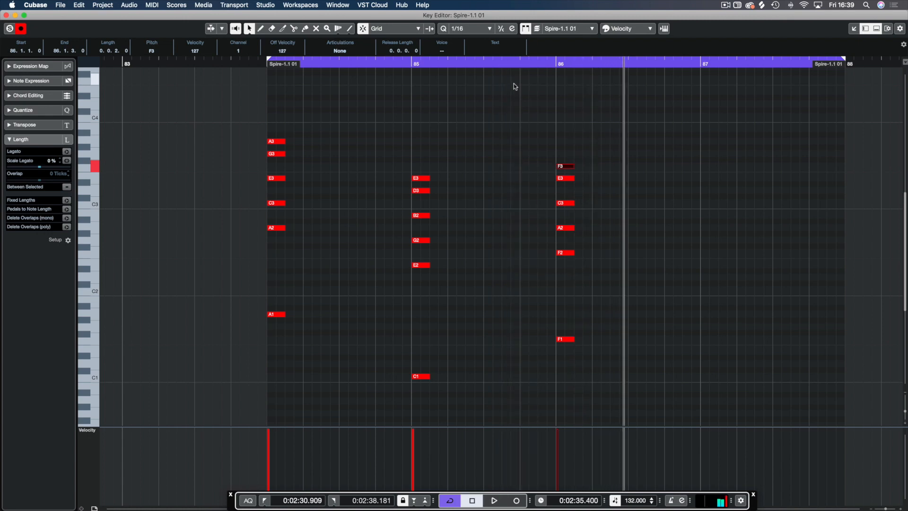
drag(592, 147, 568, 168)
key(Up)
key(Up)
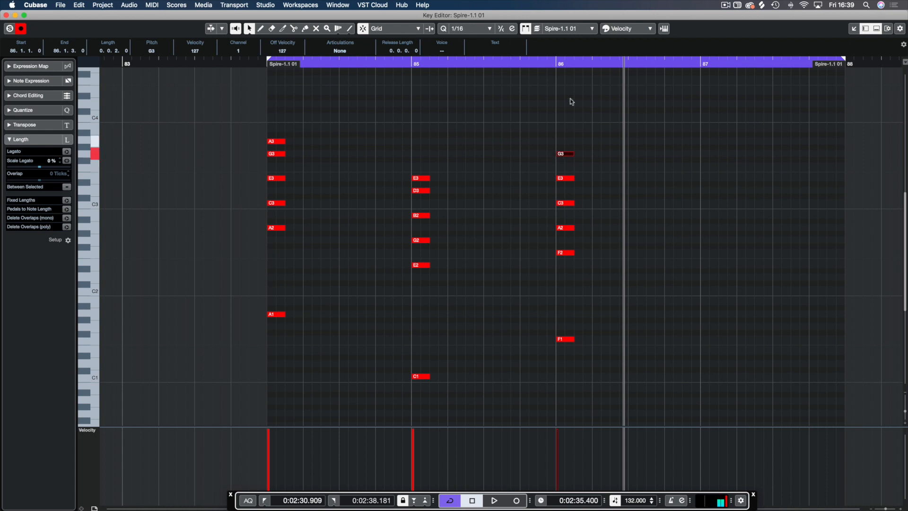
click(524, 61)
key(space)
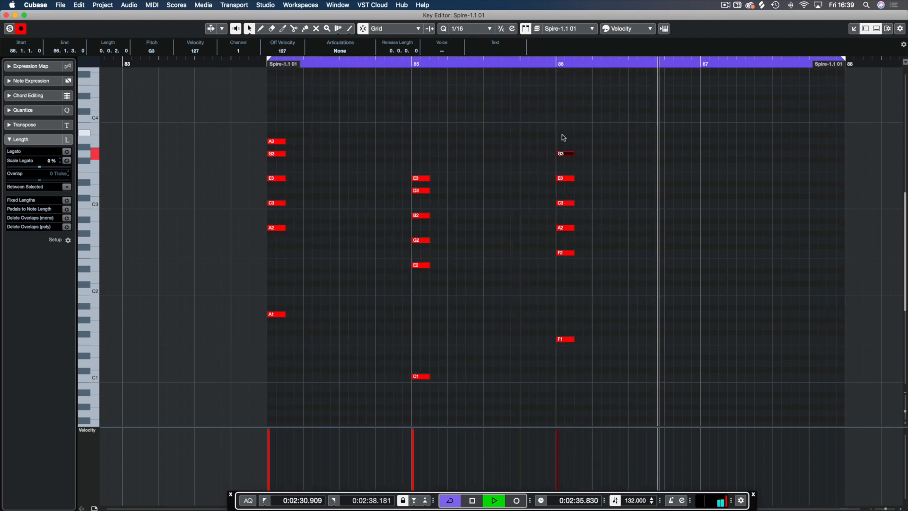
key(space)
- Duplicate the bar 84 Spire part to bar 88, set the loop and cursor to the copy, and open it in the Key Editor
key(Return)
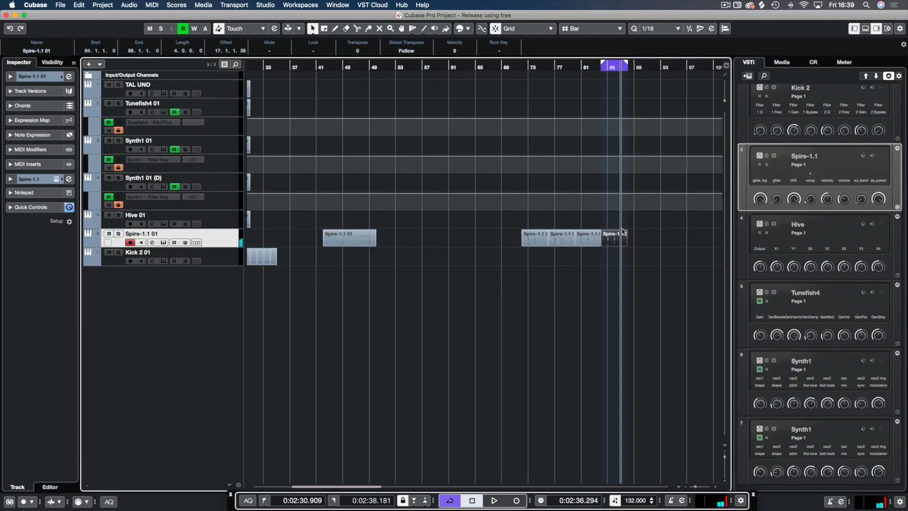
key(super+d)
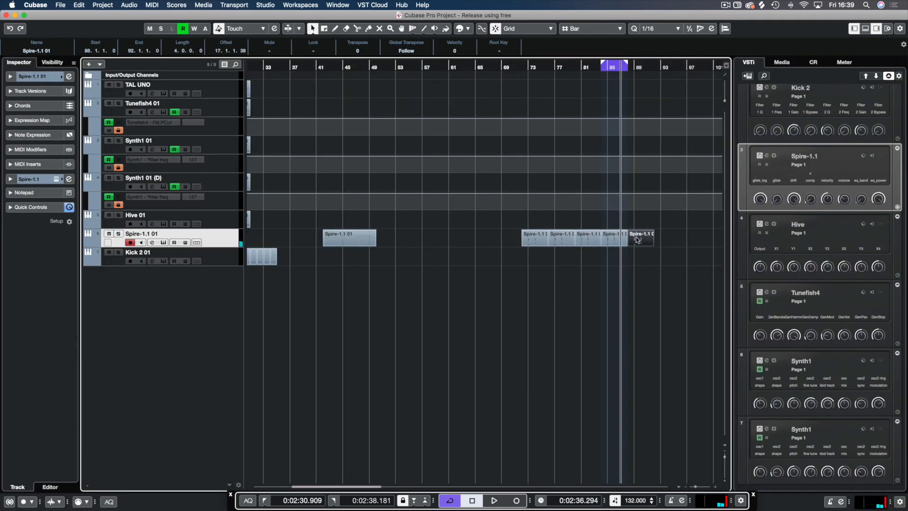
key(p)
key(l)
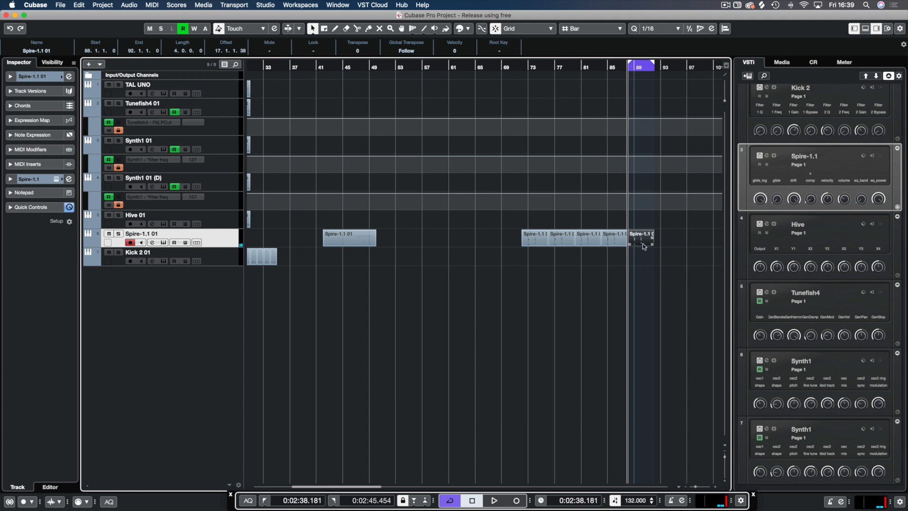
double_click(634, 241)
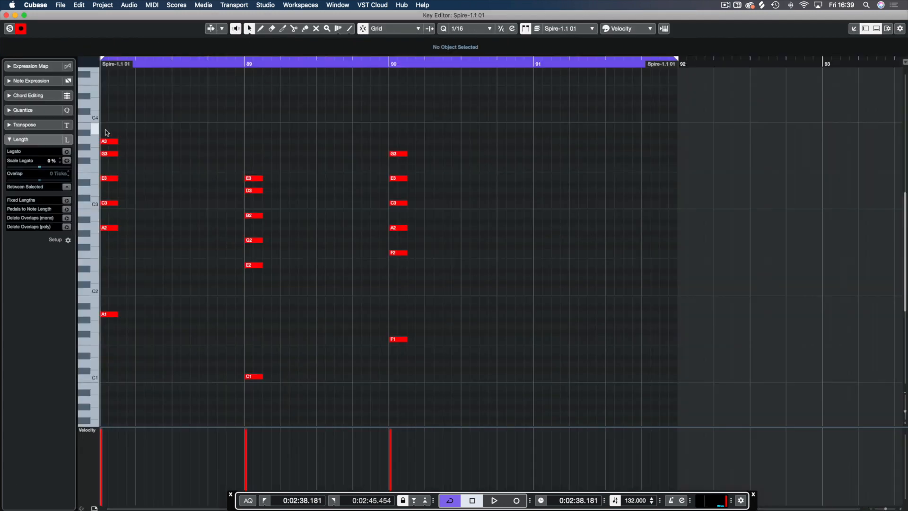
- Raise the top note of the bar 90 chord to A3 and play back the bar 88 part
drag(373, 105, 427, 165)
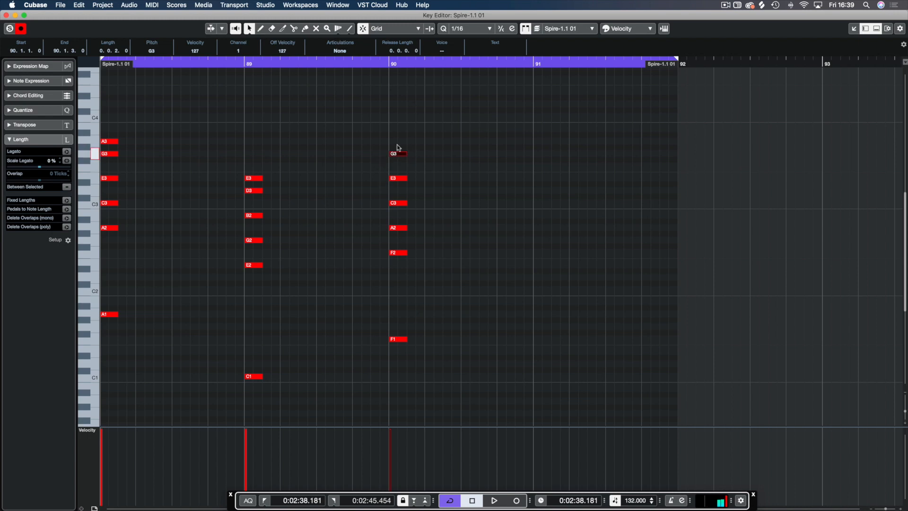
drag(397, 147, 397, 134)
key(space)
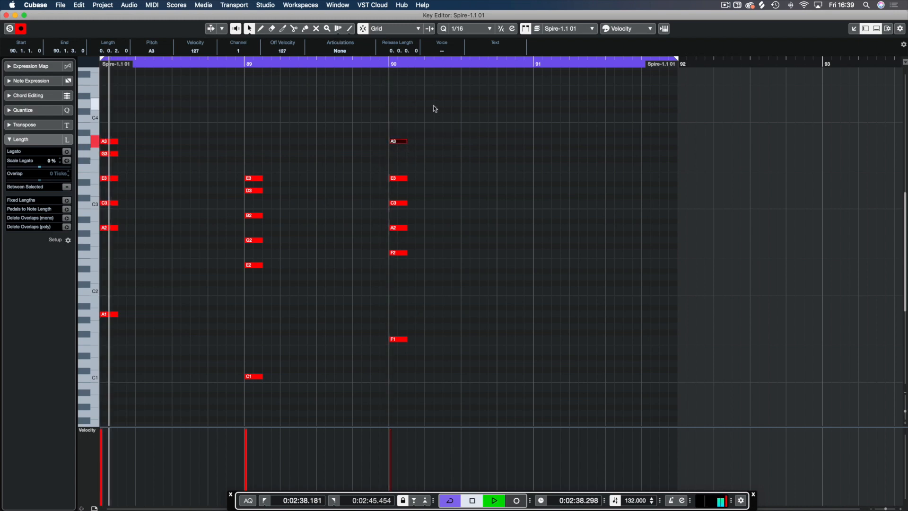
key(space)
key(space)
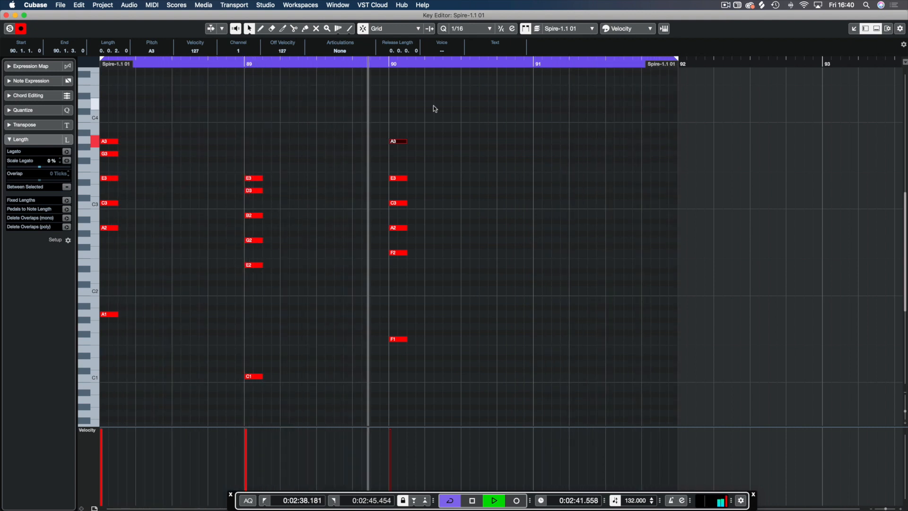
key(space)
- Compare the bar 90 chord by playback with its top note lowered to G3 and with the note returned to A3
drag(395, 141, 396, 153)
key(space)
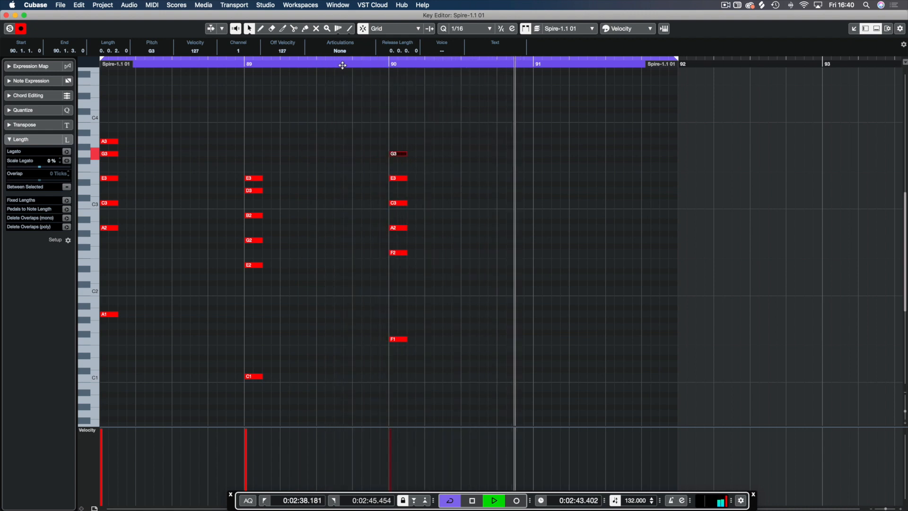
key(space)
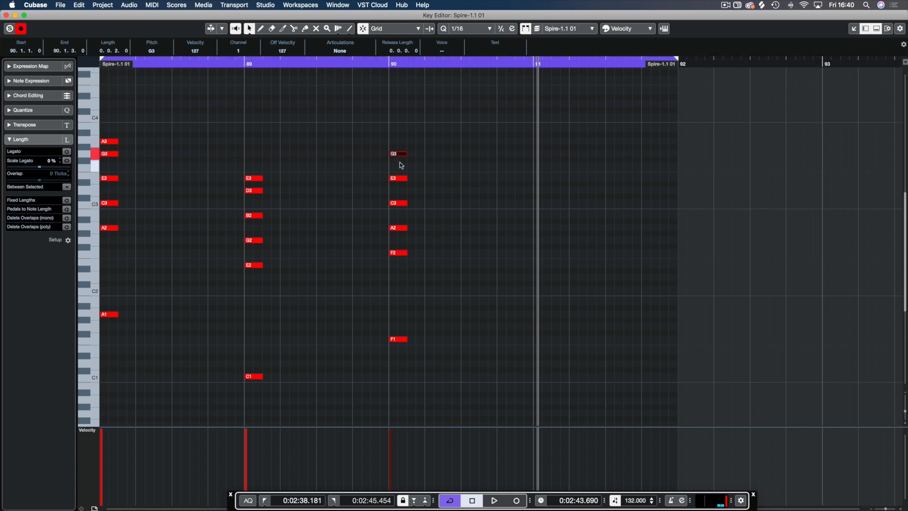
drag(399, 153, 400, 142)
key(space)
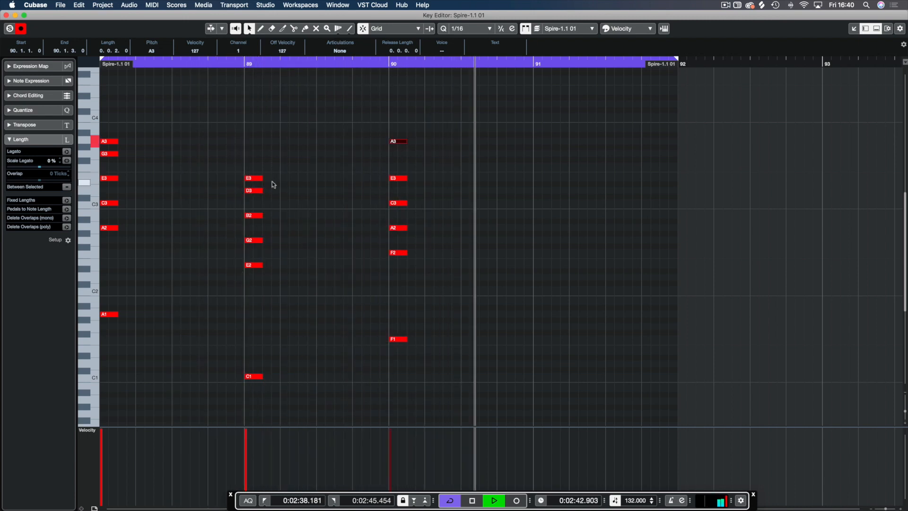
key(space)
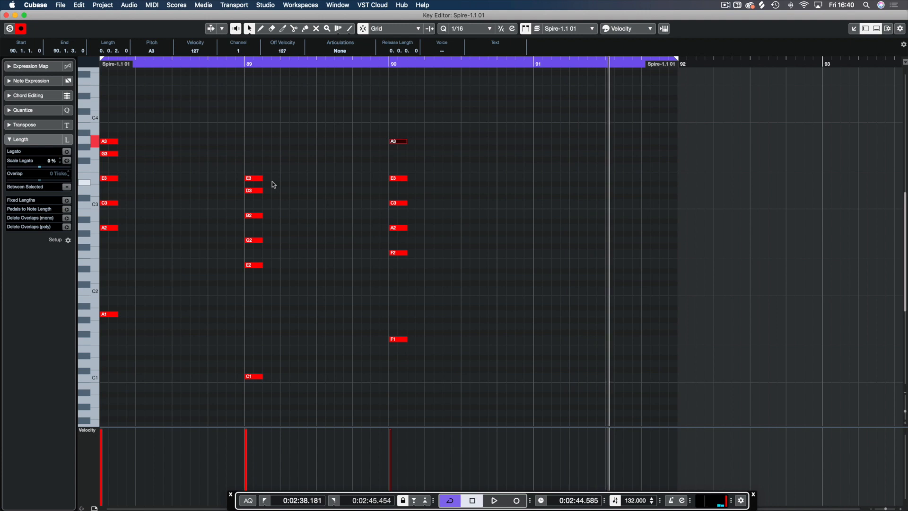
click(288, 168)
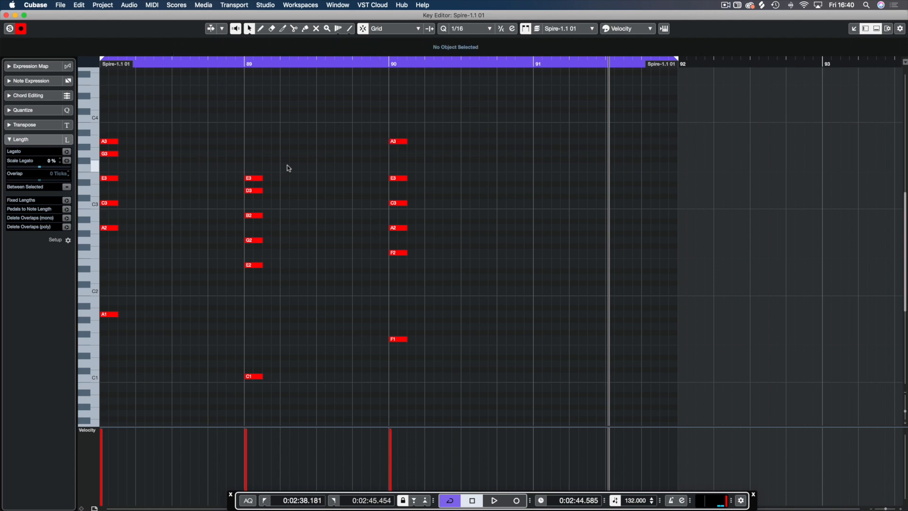
- Duplicate the bar 88 Spire part to bar 92, set the loop and cursor to the copy, and open it in the Key Editor
key(Return)
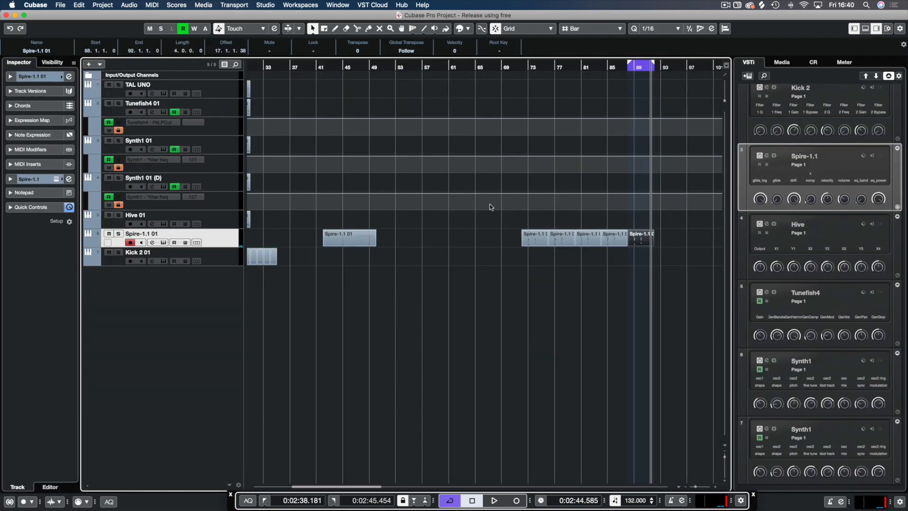
scroll(571, 212, right, 5)
key(super+d)
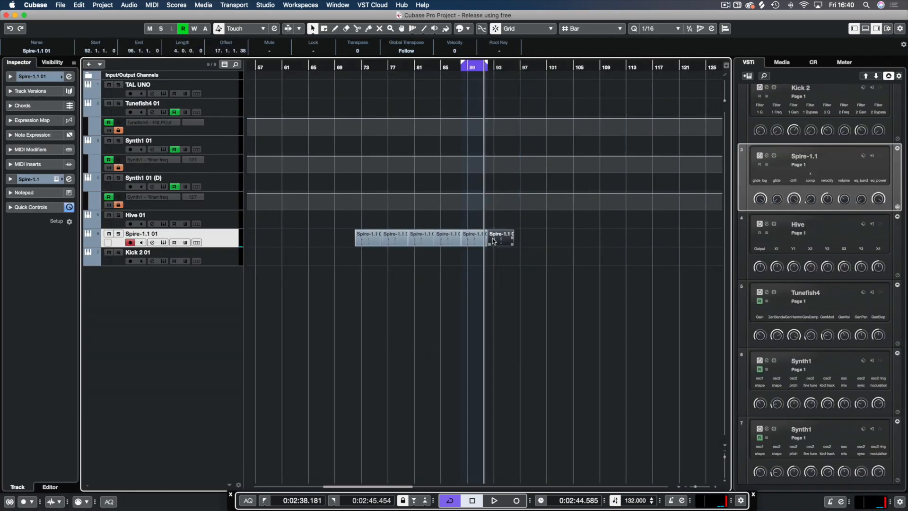
key(p)
double_click(501, 244)
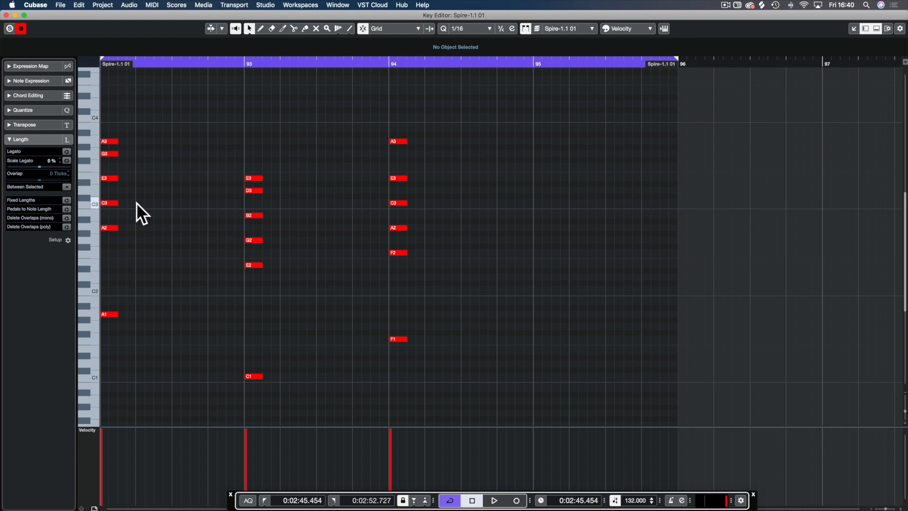
click(96, 204)
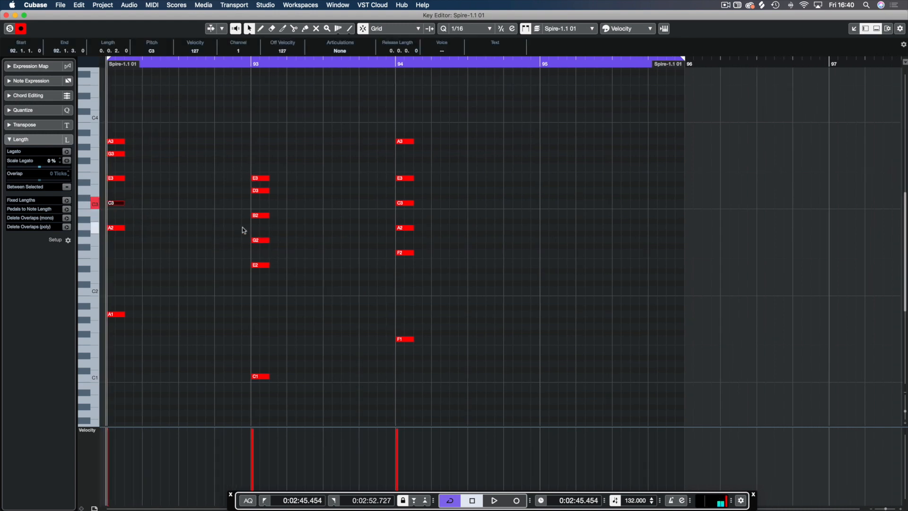
shift+click(260, 239)
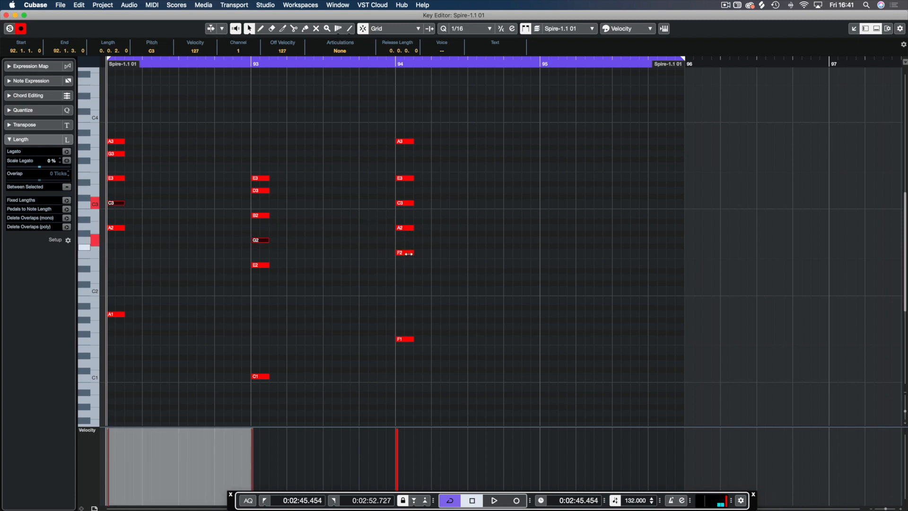
shift+click(405, 252)
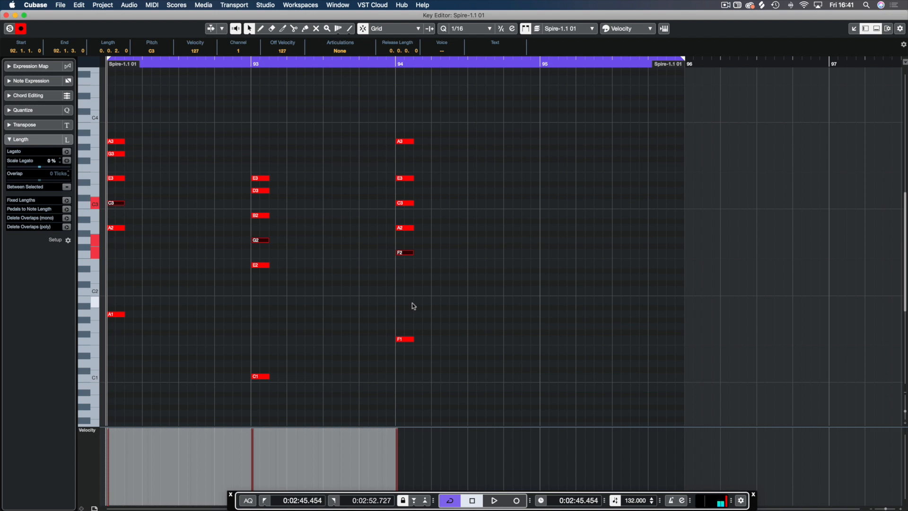
click(169, 217)
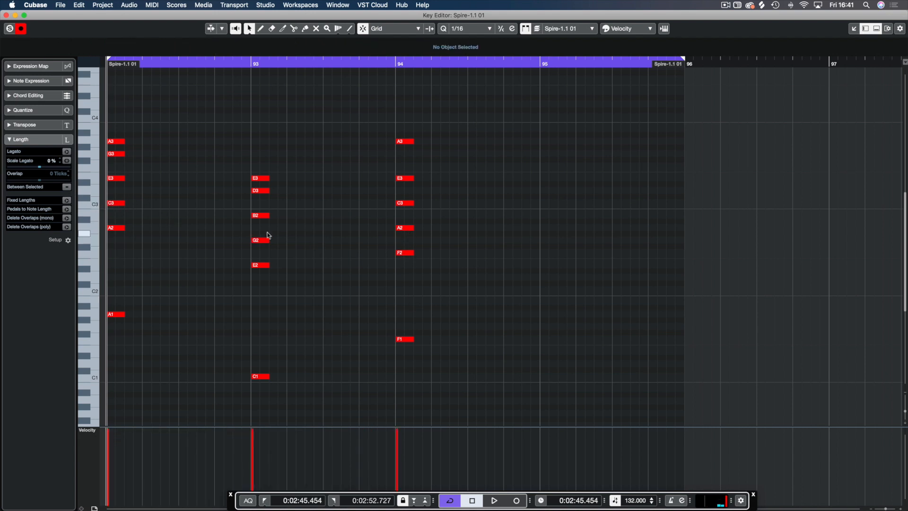
- Try moving the C3, G2 and C3 notes of the three bar 92 part chords up one octave, and play back the result
click(118, 203)
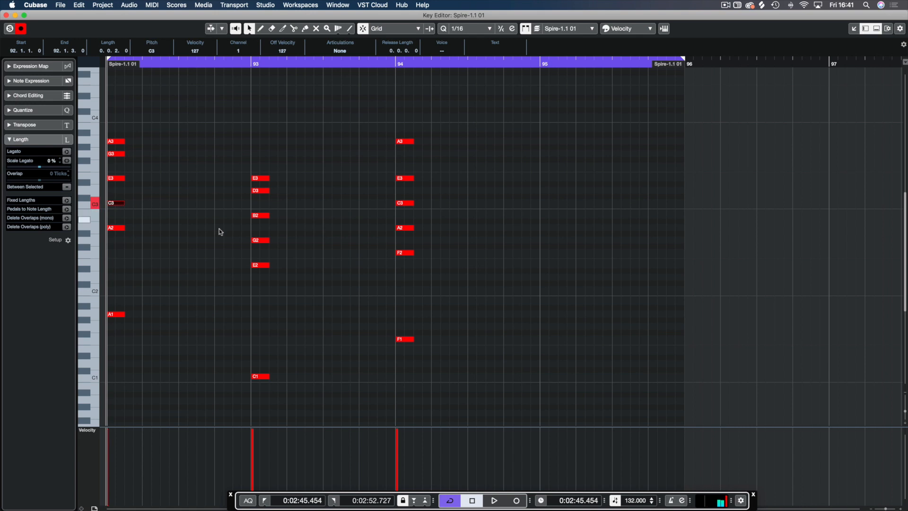
shift+click(260, 242)
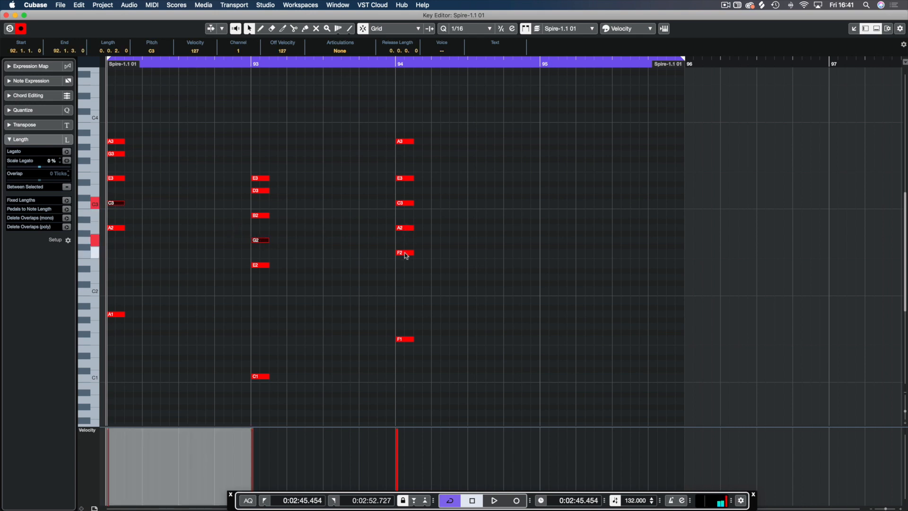
shift+click(404, 204)
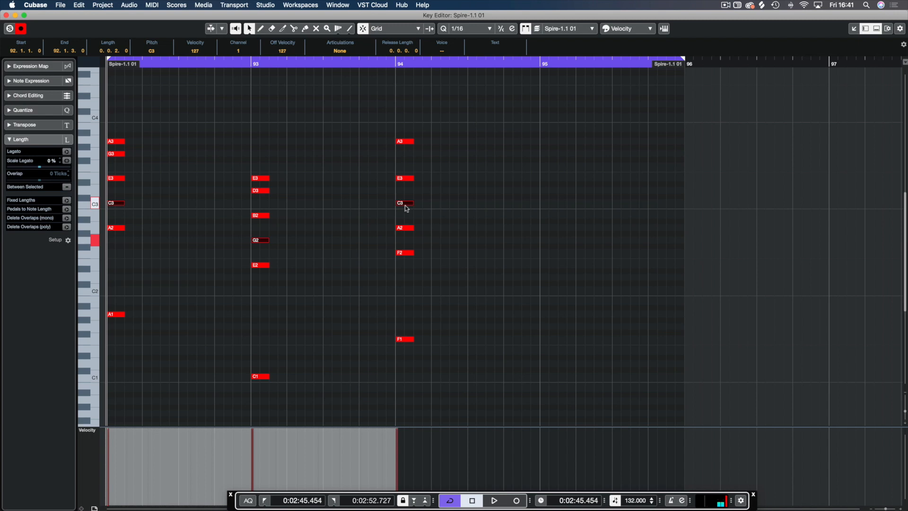
key(shift+Up)
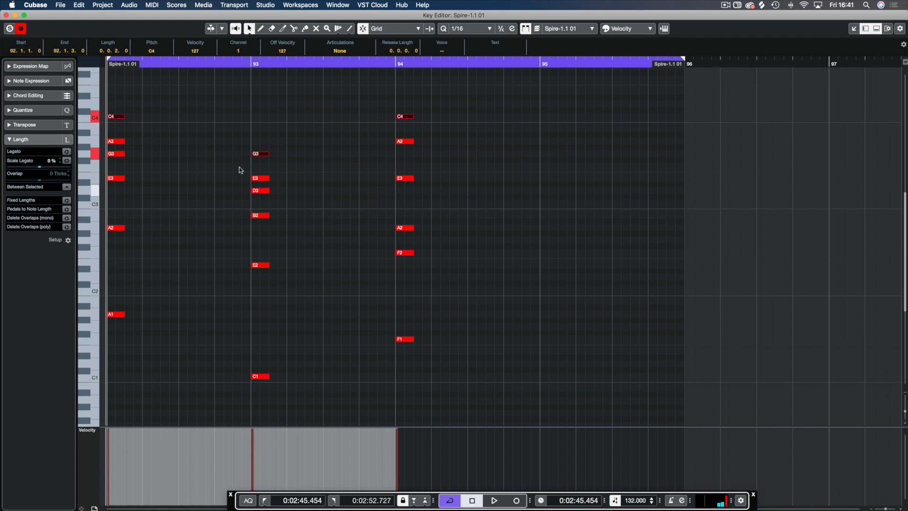
key(shift+Down)
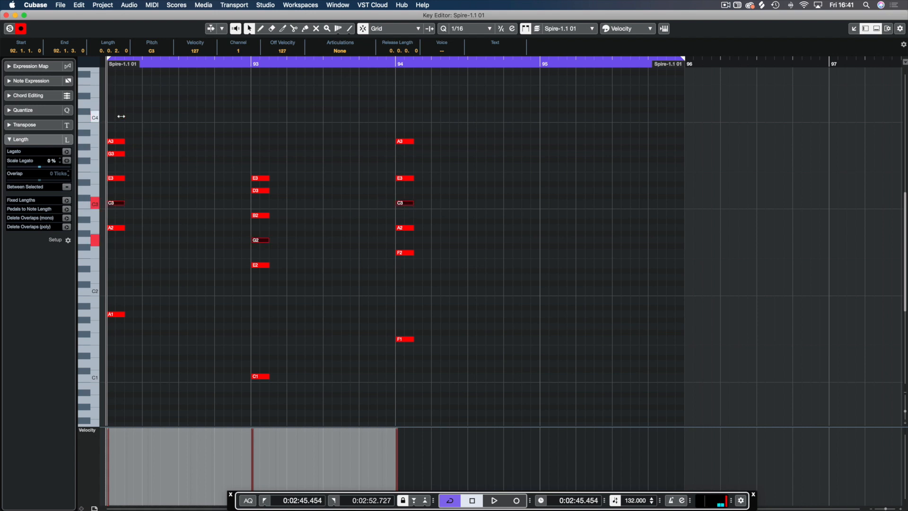
key(shift+Up)
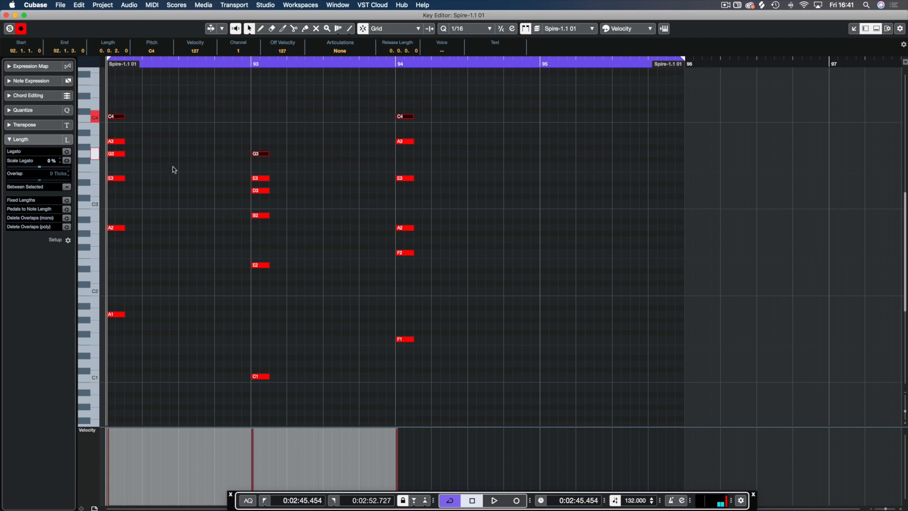
key(space)
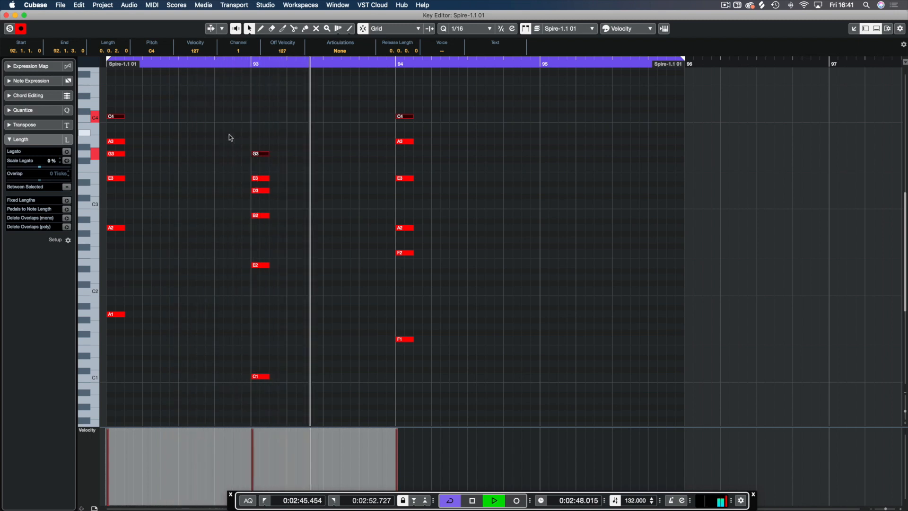
key(space)
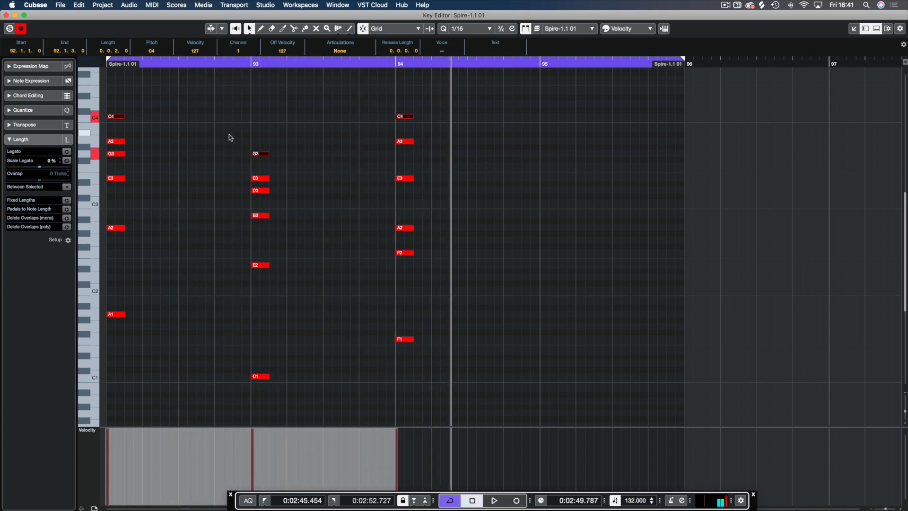
- Move the three raised notes back down an octave to C3, G2 and C3, and replay the part for comparison
key(shift+Down)
key(space)
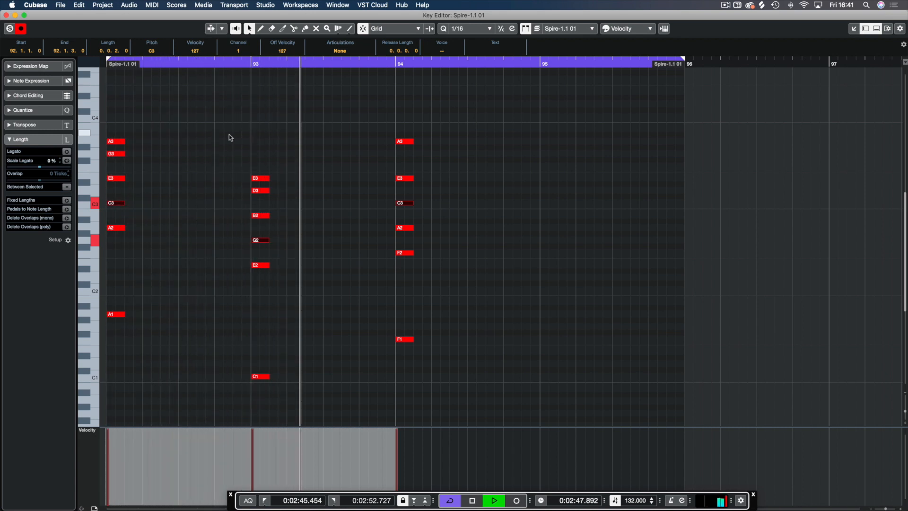
key(space)
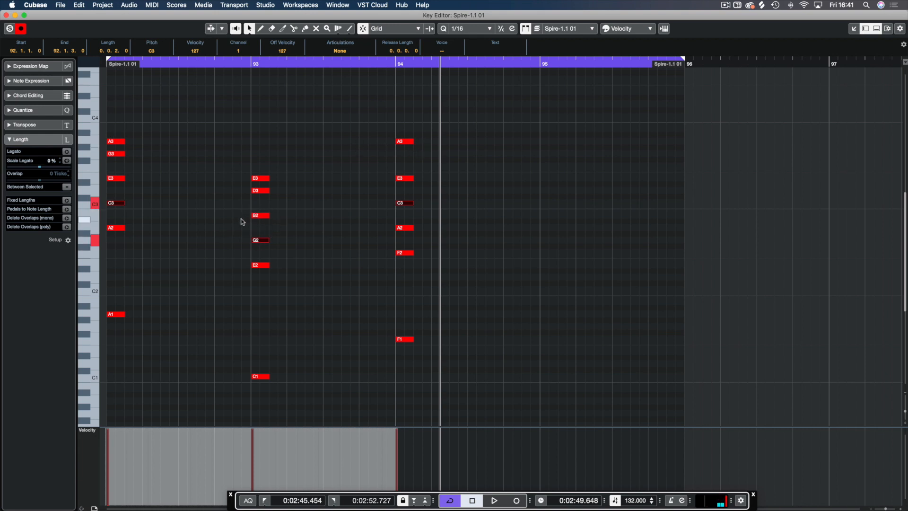
key(space)
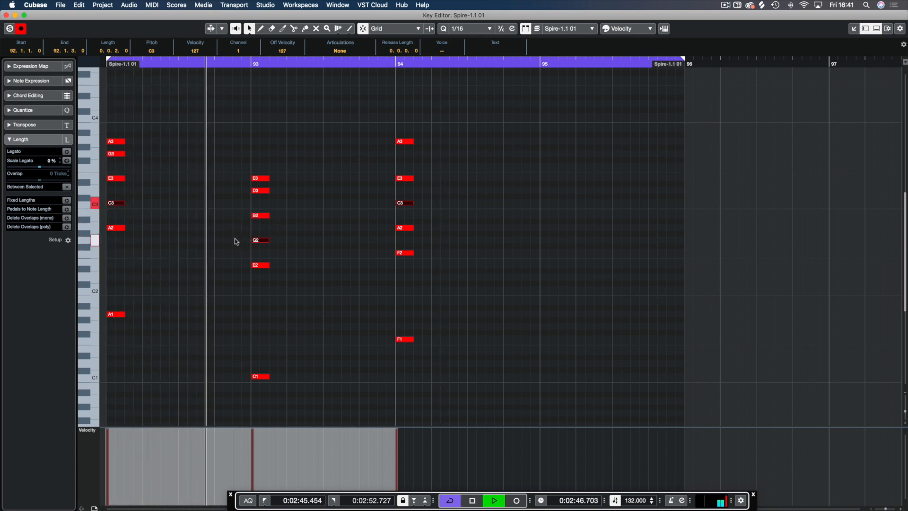
click(263, 254)
key(space)
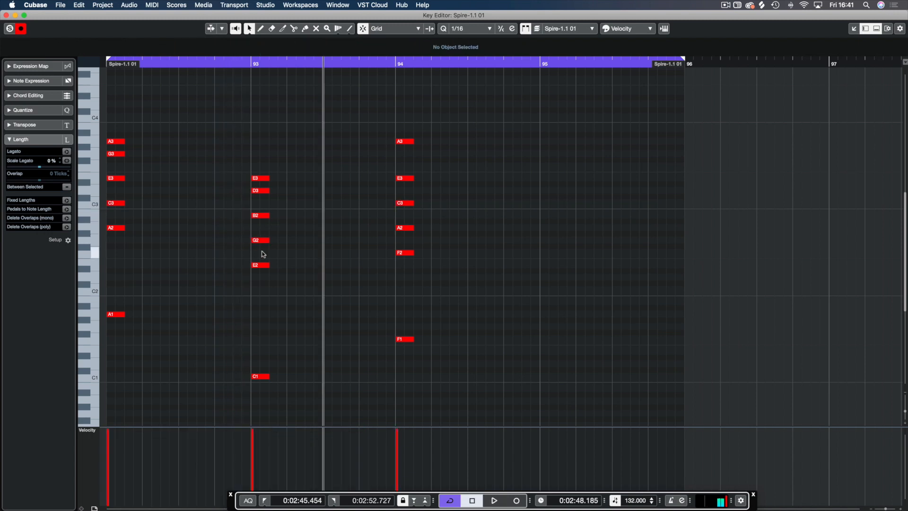
- Try raising the G2 note of the bar 93 chord one octave to G3, play it back, and return it to G2
click(256, 241)
key(shift+Up)
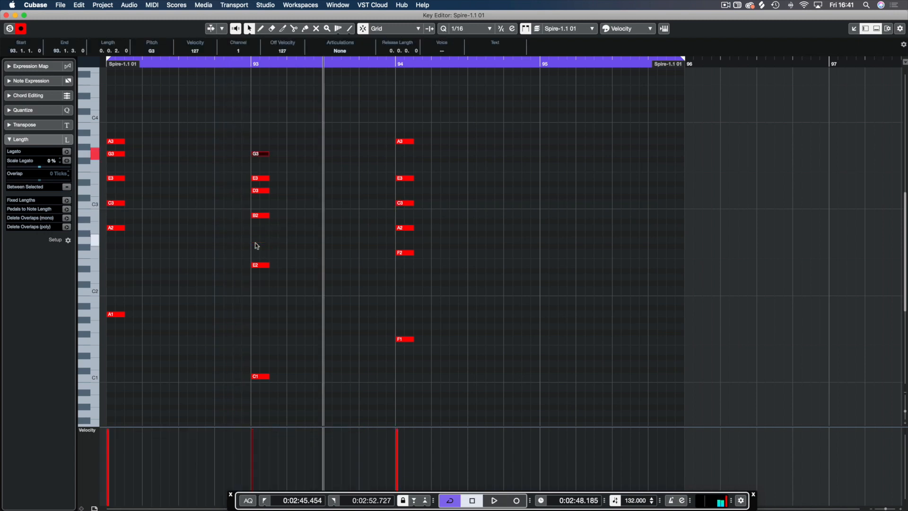
key(space)
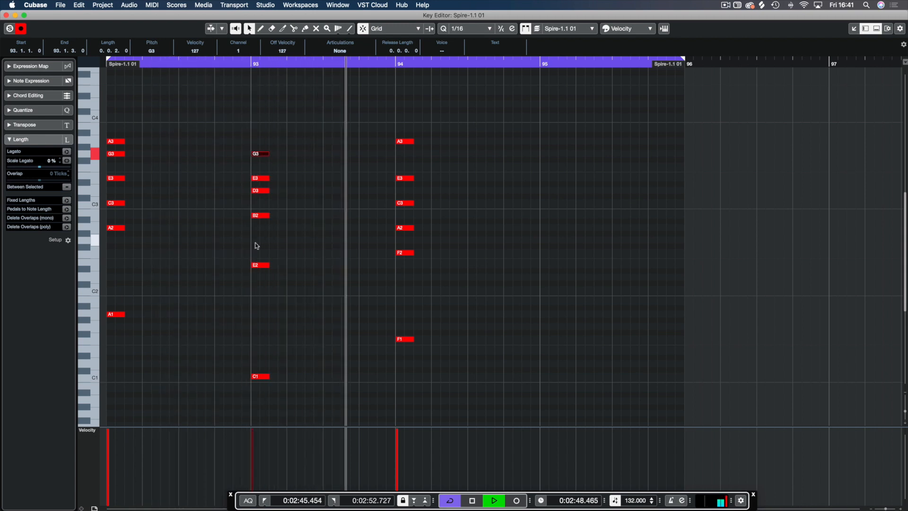
key(space)
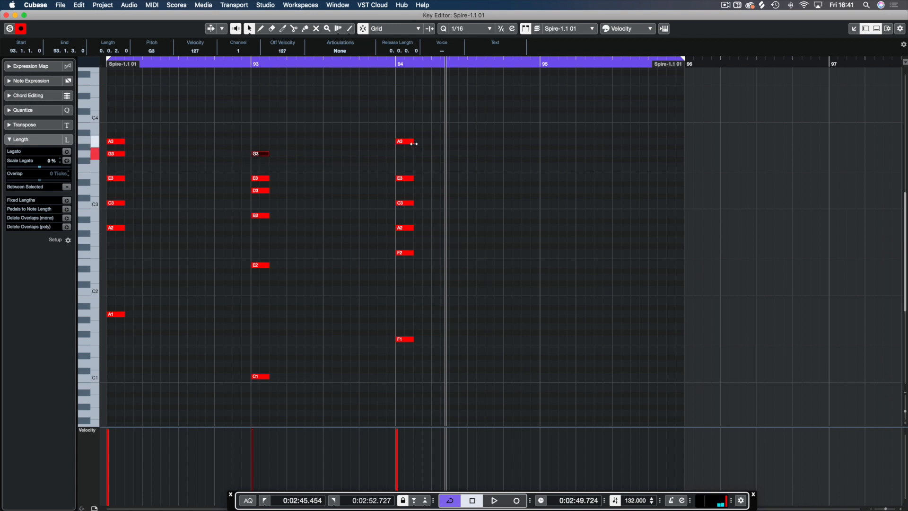
key(shift+Down)
- Raise the C3, G2 and C3 notes of the bar 92, 93 and 94 chords one octave together and play back the loop
key(shift+Left)
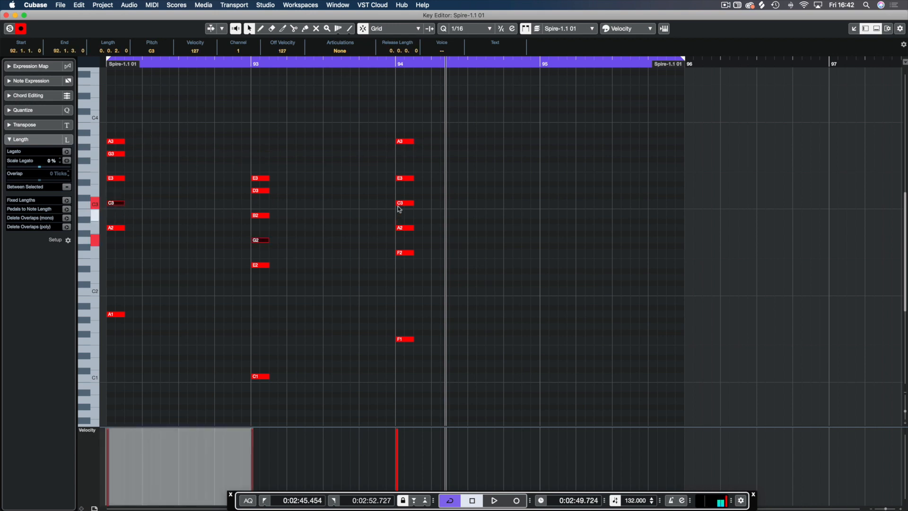
shift+click(401, 206)
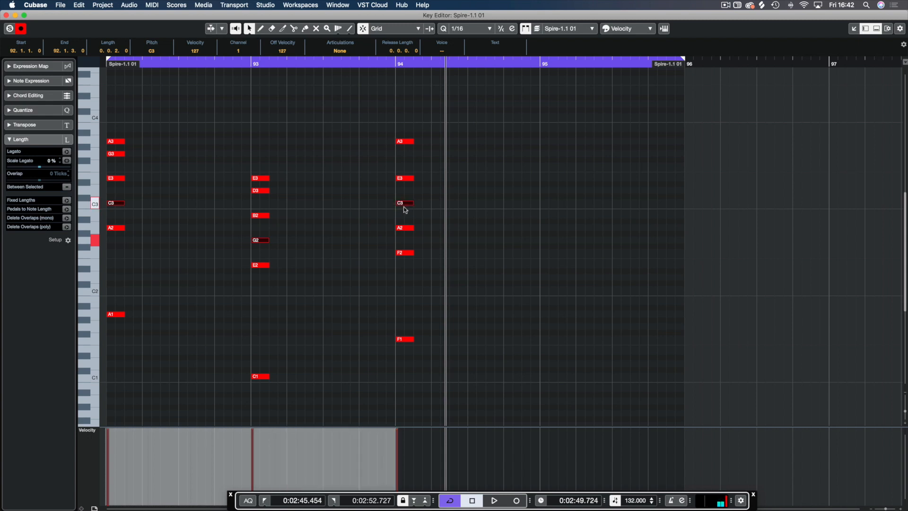
key(shift+Up)
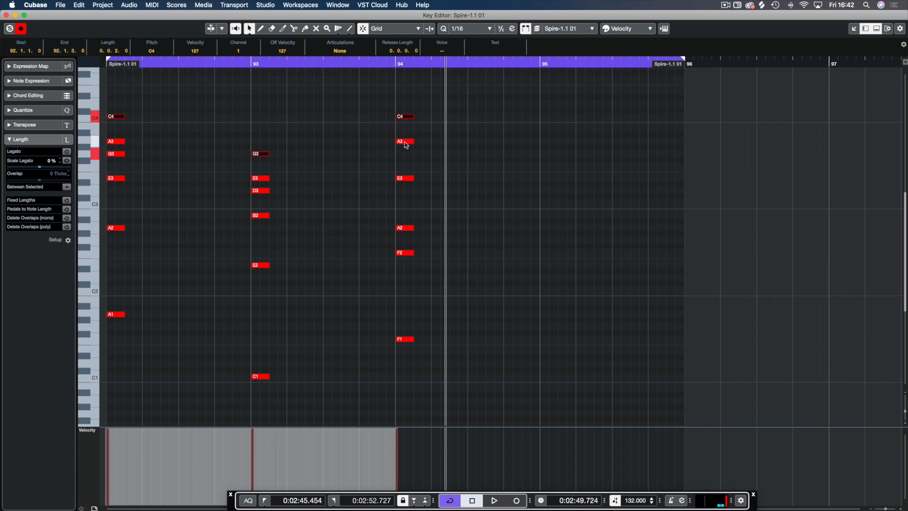
key(space)
click(286, 149)
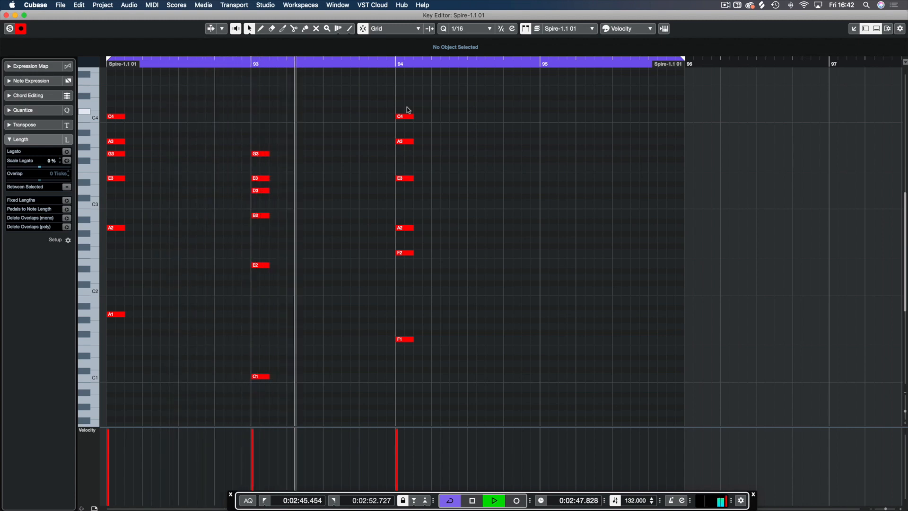
key(space)
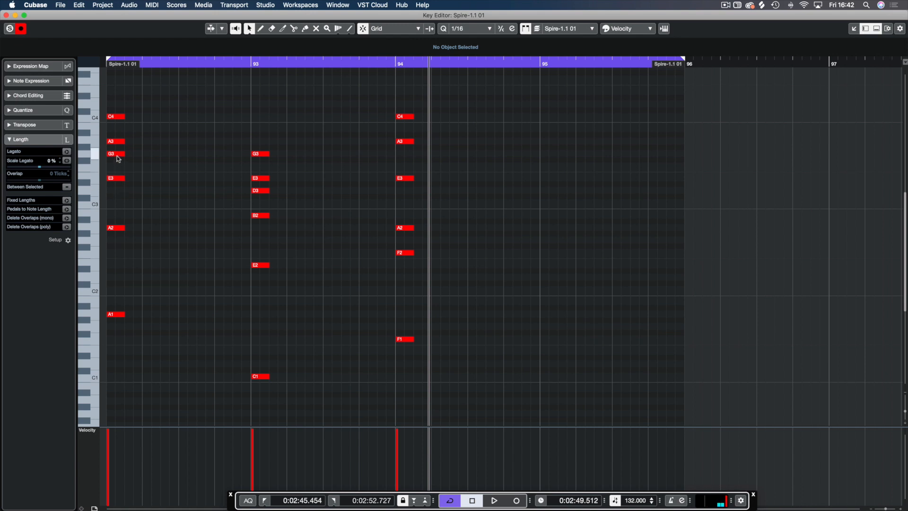
- Raise the E3, B2 and E3 notes of the same three chords one octave to E4, B3 and E4 and play back the result
click(117, 179)
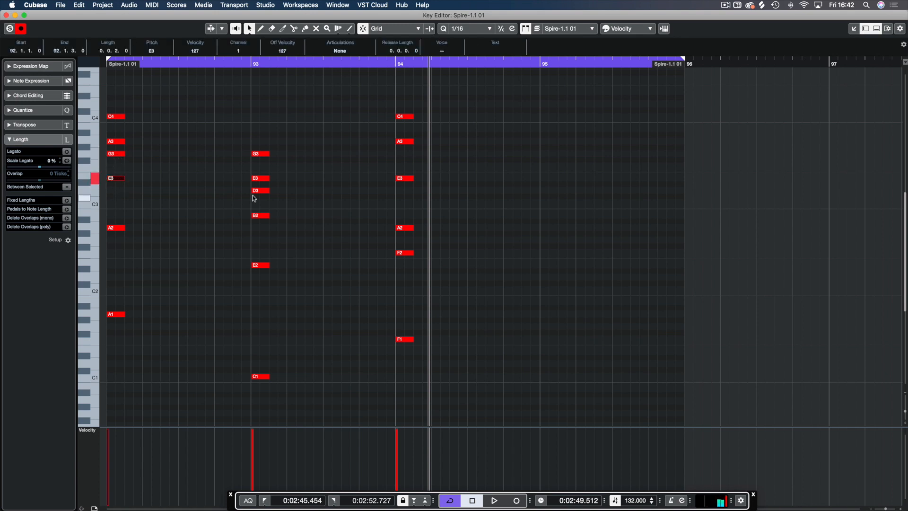
shift+click(259, 218)
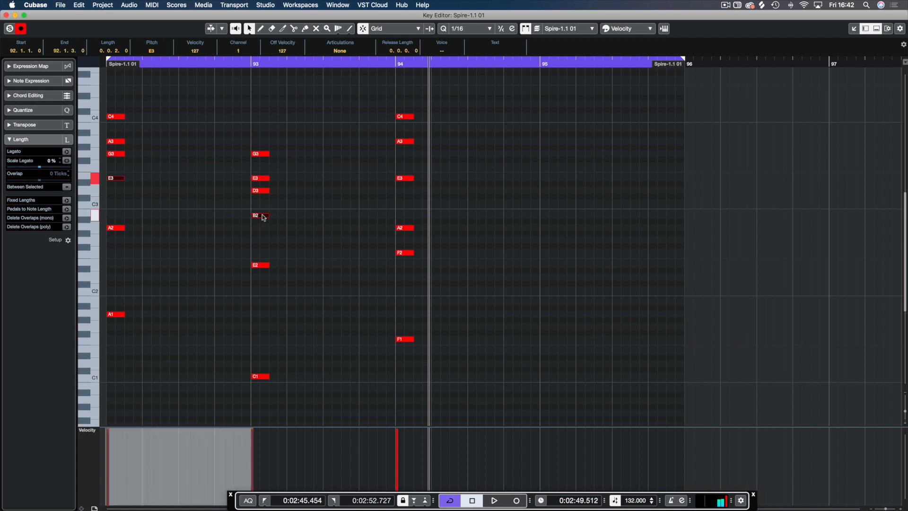
shift+click(406, 179)
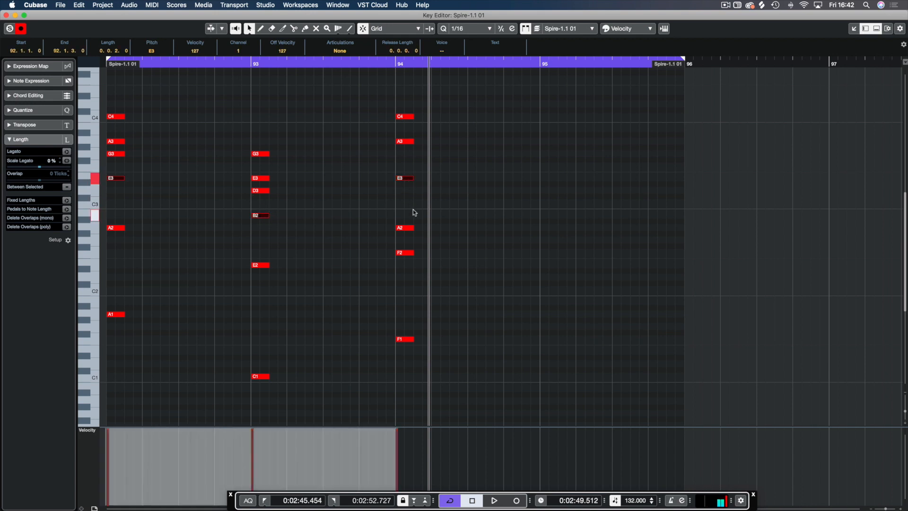
key(shift+Up)
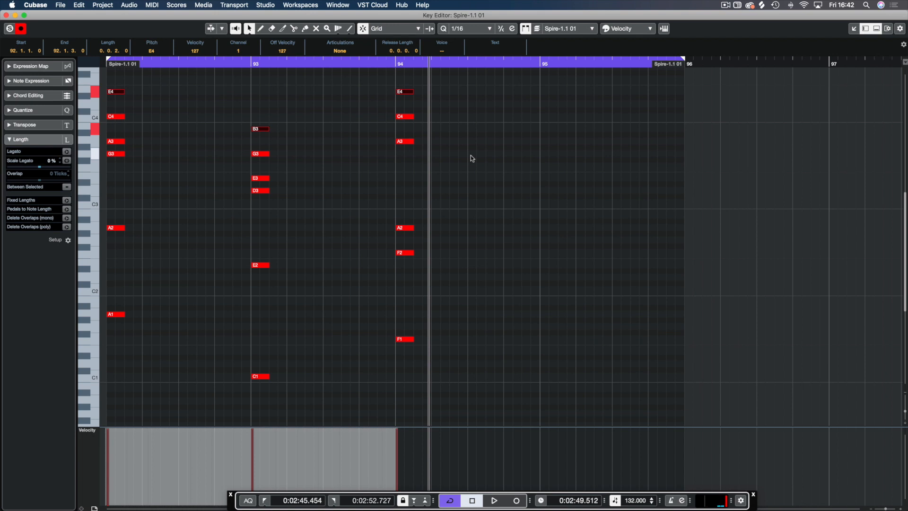
key(space)
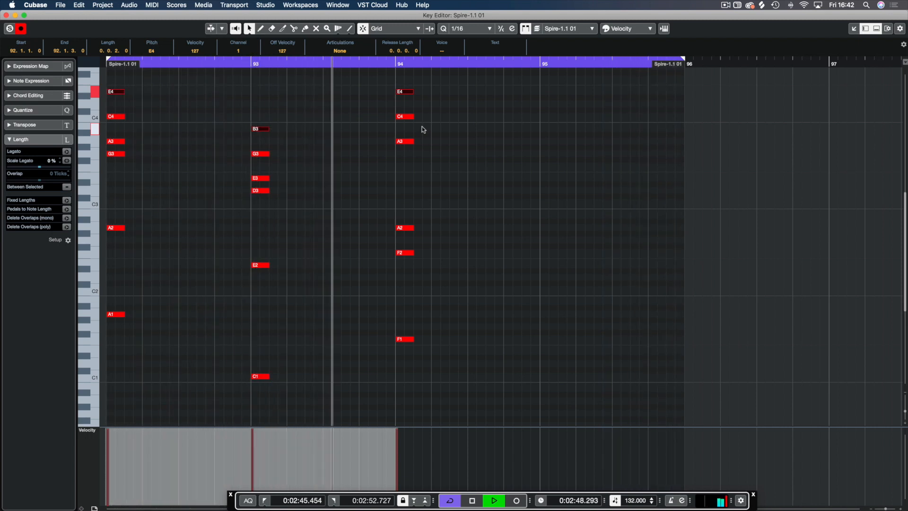
- Lower the bar 94 chord's top note from E4 to E3 and play back the progression
key(super+w)
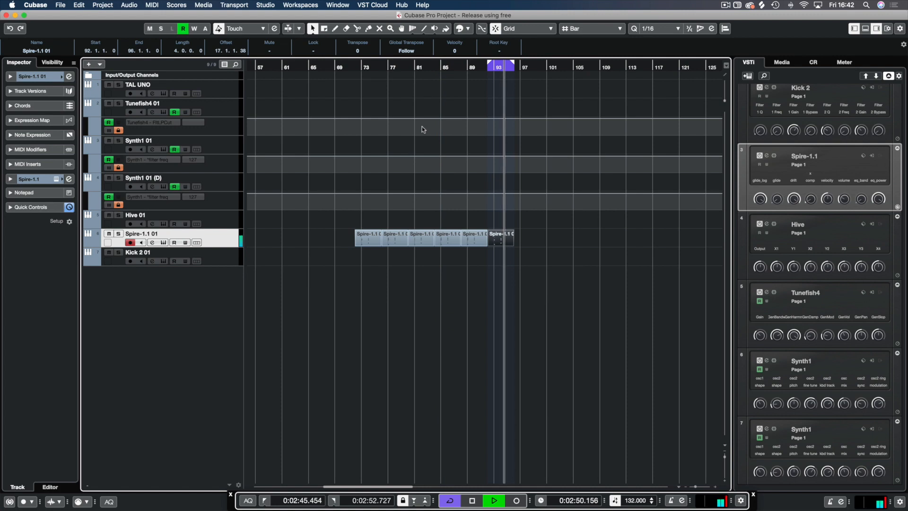
key(super+e)
key(space)
key(shift+Down)
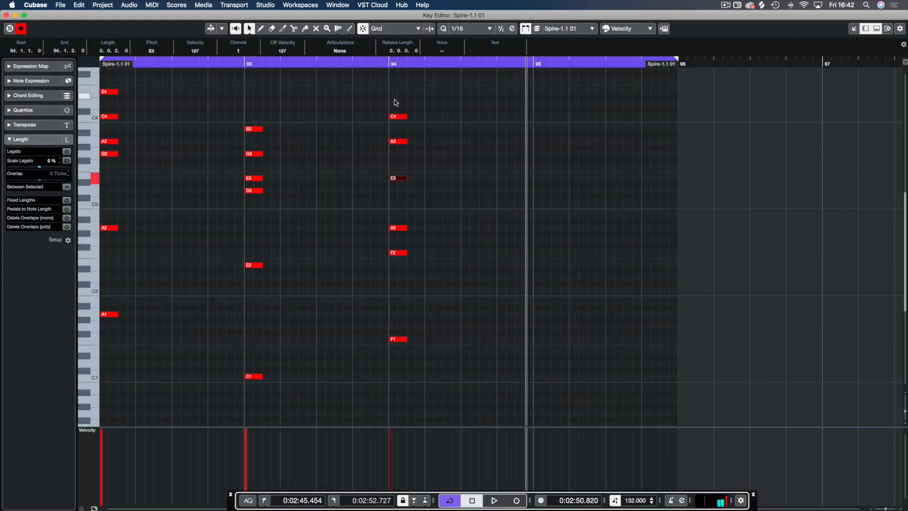
key(space)
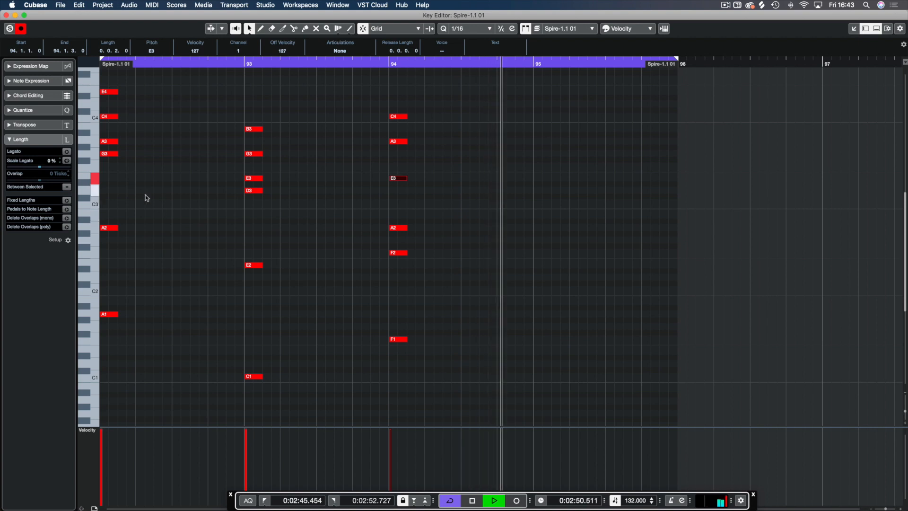
key(space)
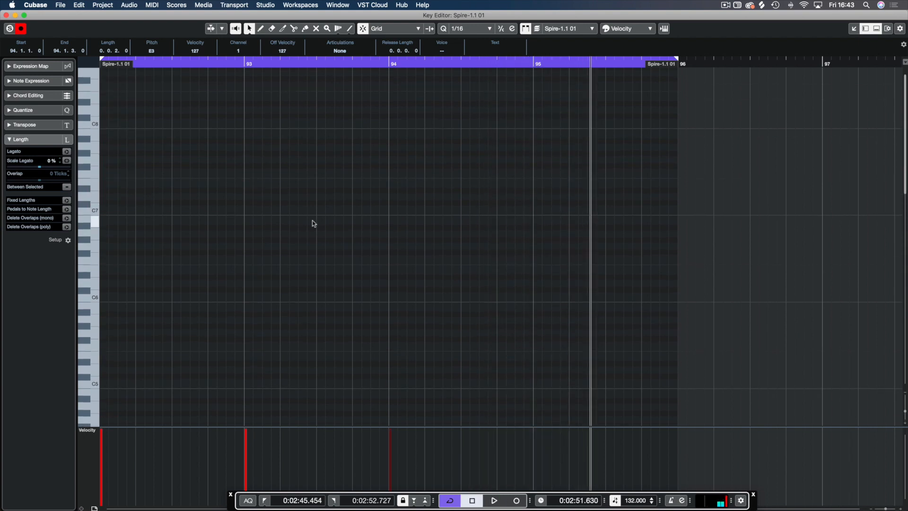
key(Escape)
drag(510, 245, 526, 242)
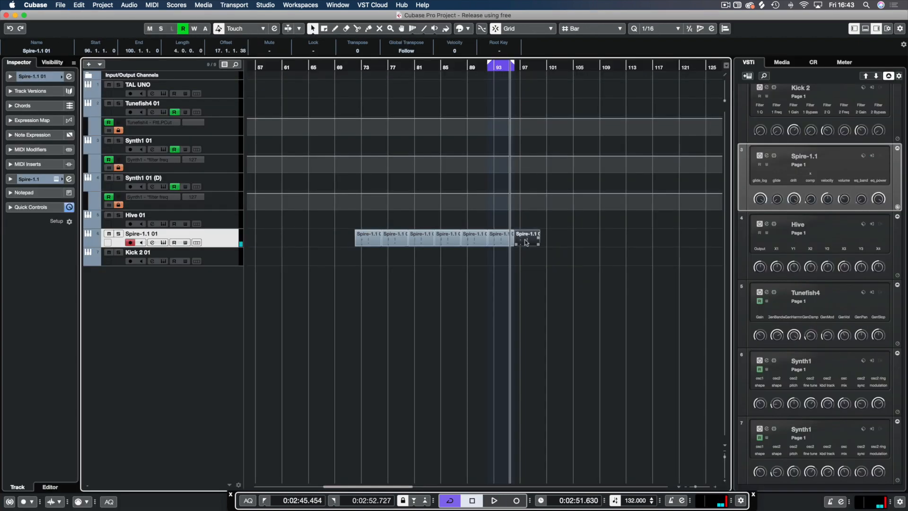
key(p)
double_click(526, 242)
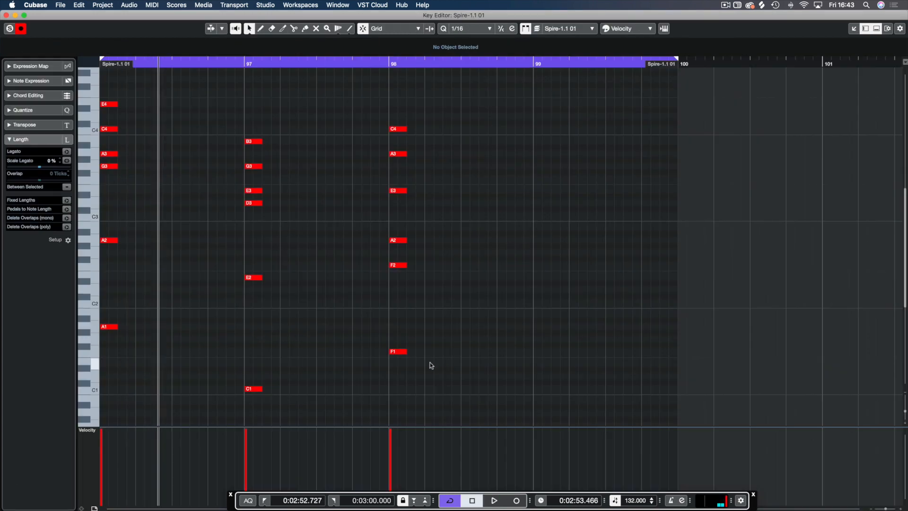
drag(429, 322, 383, 352)
scroll(383, 352, right, 10)
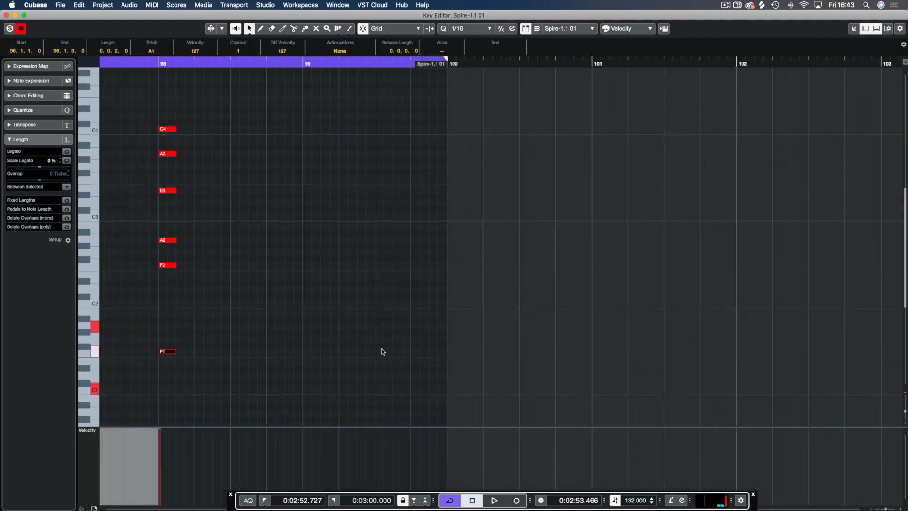
key(Escape)
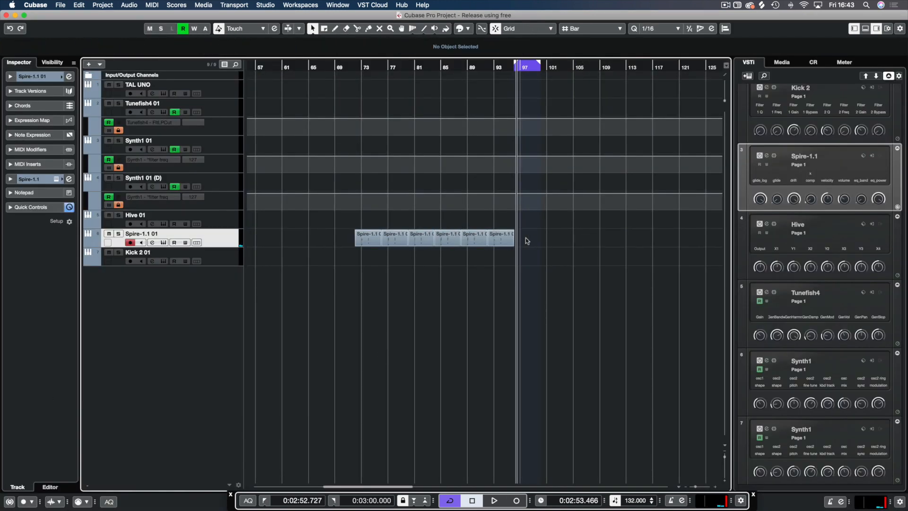
double_click(505, 238)
key(Escape)
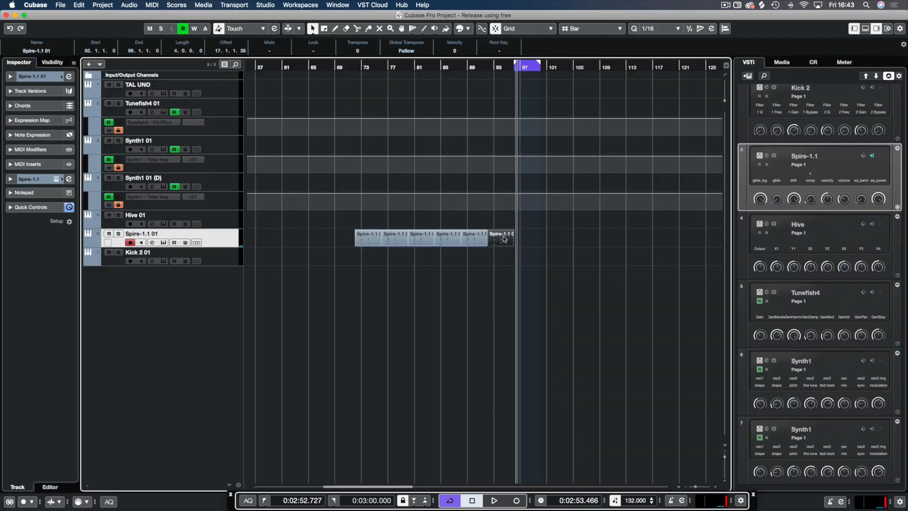
- Duplicate the bar 76 Spire part to bar 101, set the loop to the copy, and open it in the Key Editor
drag(385, 240, 537, 240)
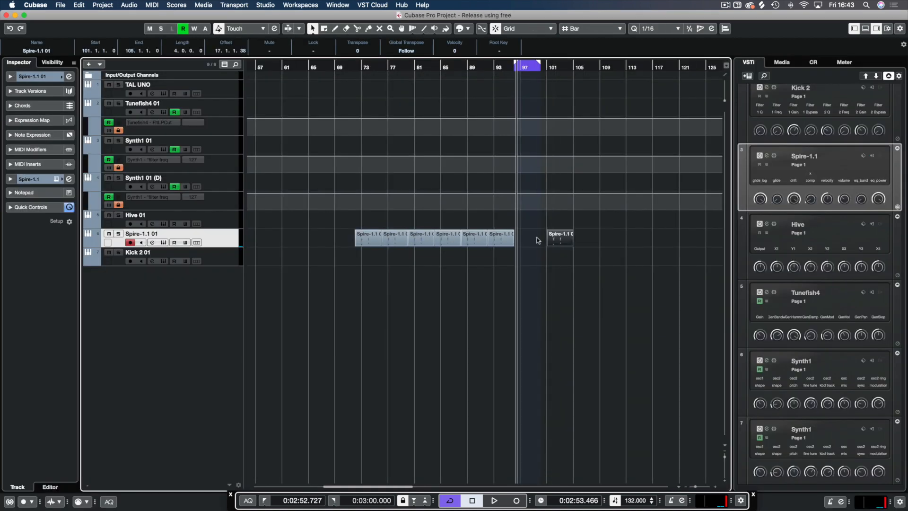
key(p)
key(Return)
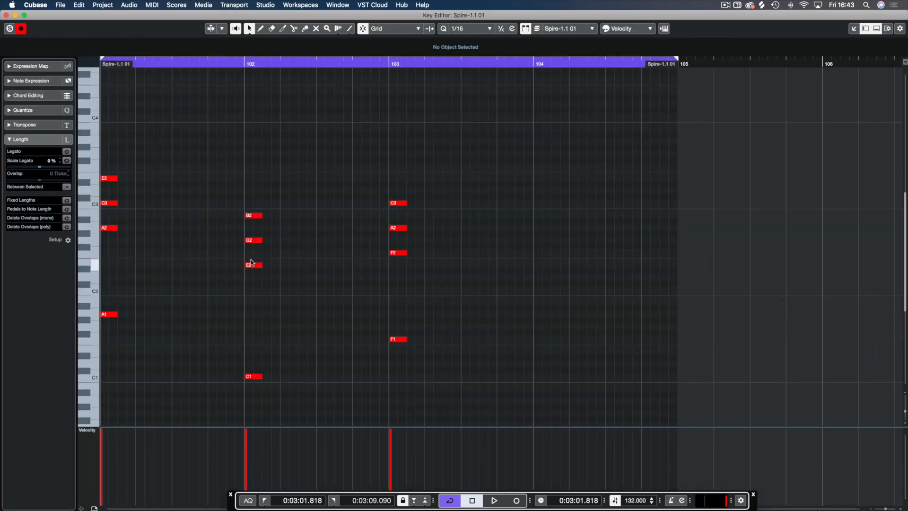
- Raise the middle C3, G2 and A2 notes of the bar 101 part's chords one octave, comparing playback of the original and raised voicings
click(114, 203)
drag(203, 223, 253, 240)
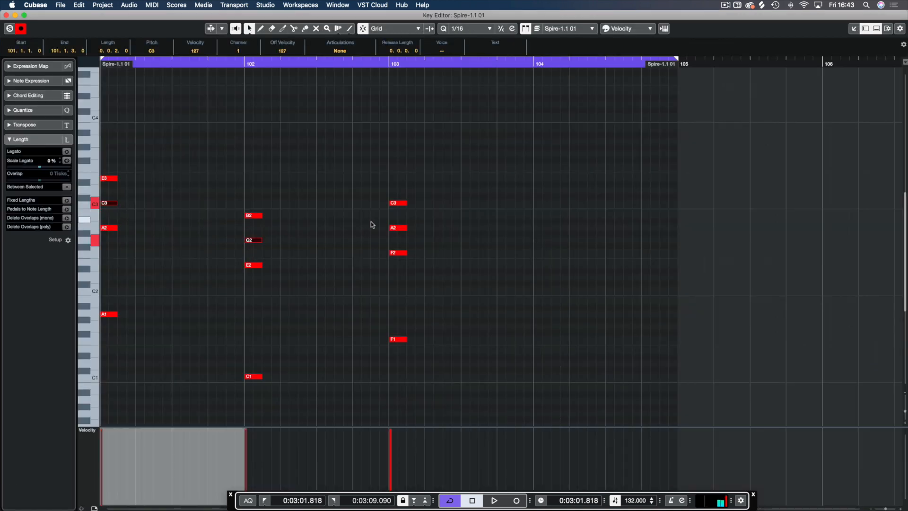
drag(371, 221, 415, 234)
key(shift+Up)
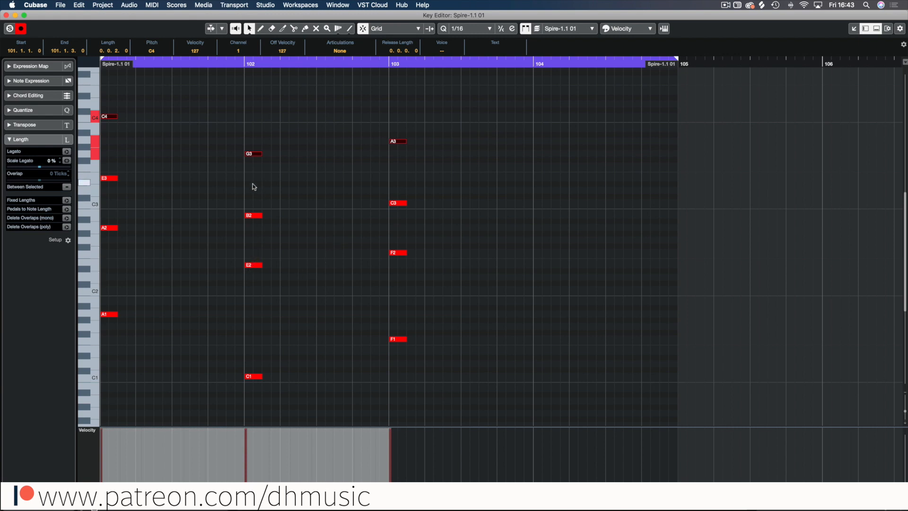
key(shift+Down)
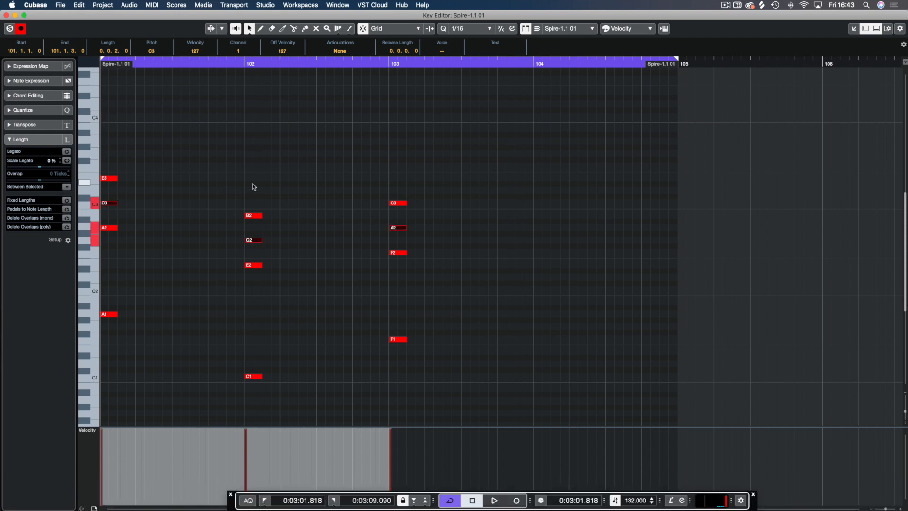
key(space)
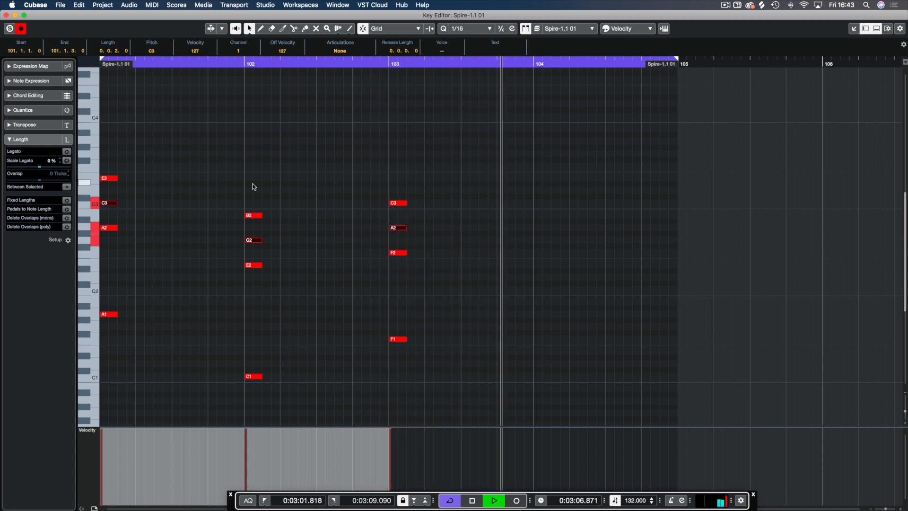
key(space)
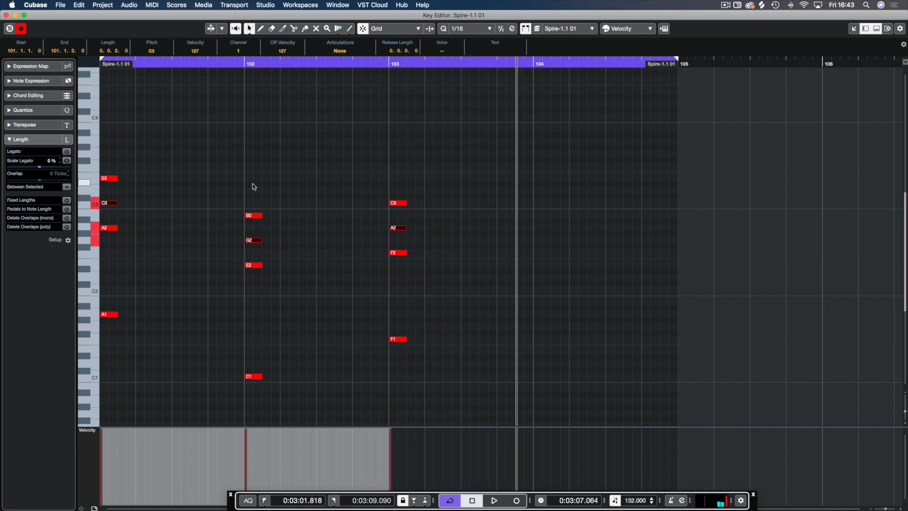
key(shift+Up)
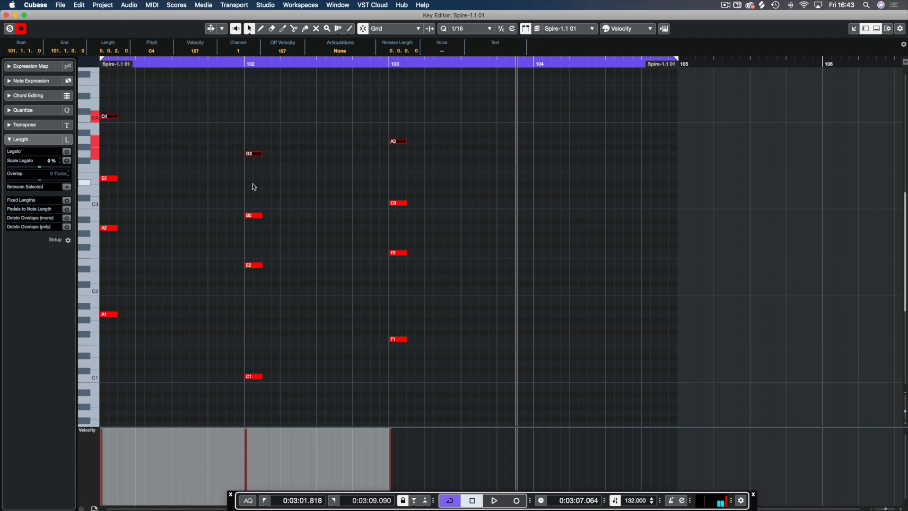
key(space)
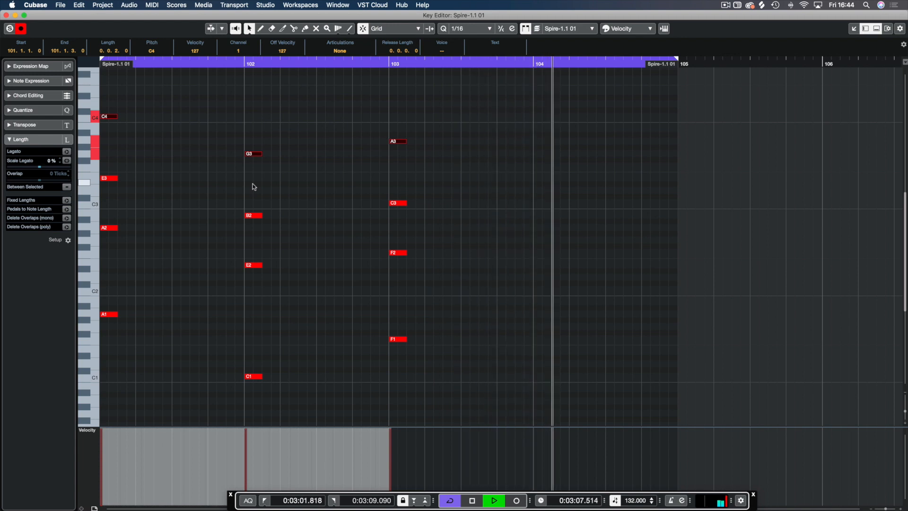
drag(284, 97, 284, 67)
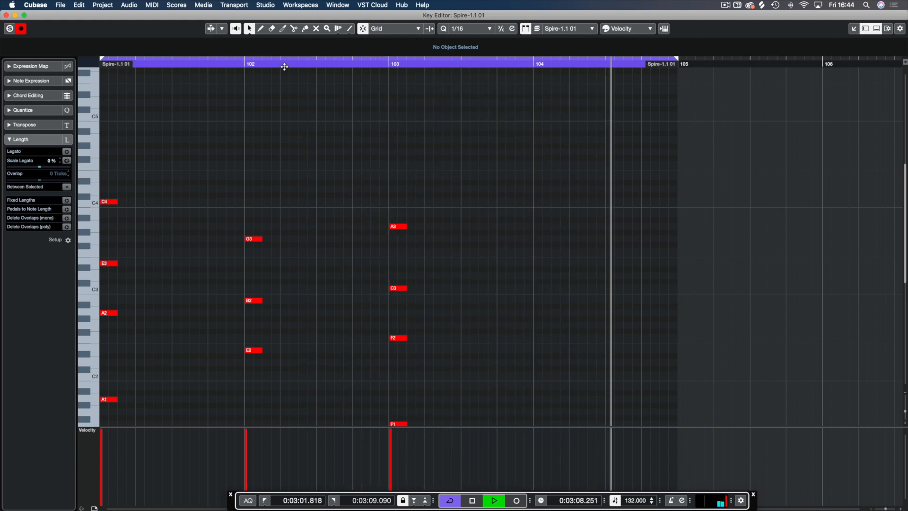
key(space)
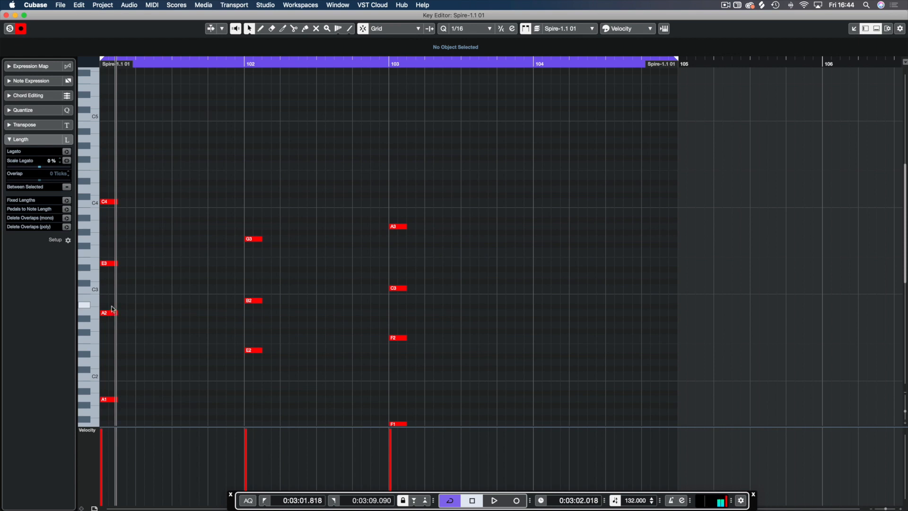
- Duplicate the A2, E2 and F2 notes of the bar 101 part's chords one octave higher as A3, E3 and F3
click(113, 312)
shift+click(257, 351)
shift+click(399, 338)
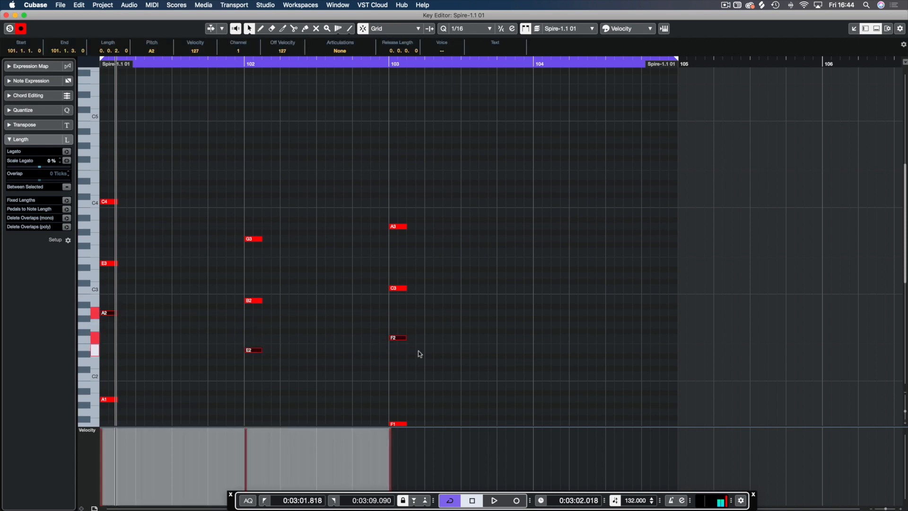
key(ctrl+shift+Up)
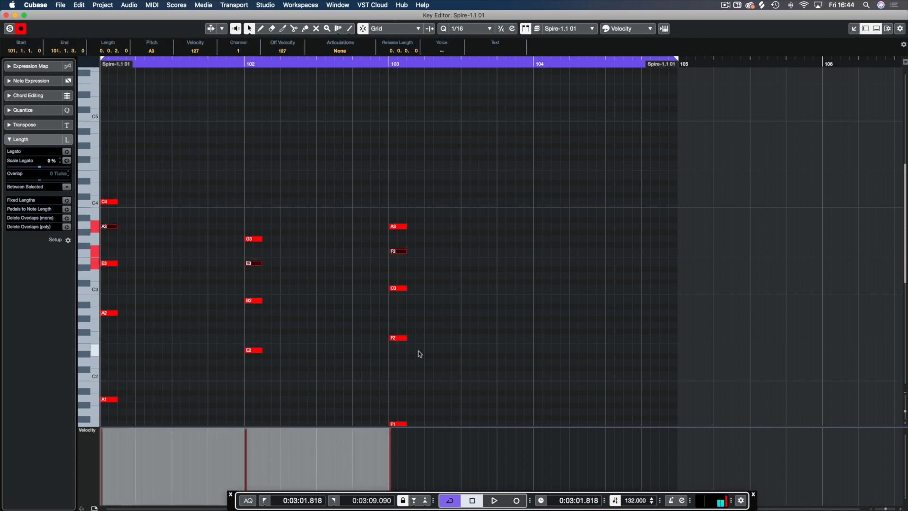
- Raise the duplicated A3, E3 and F3 notes one octave to A4, E4 and F4 and play back the progression
key(shift+Up)
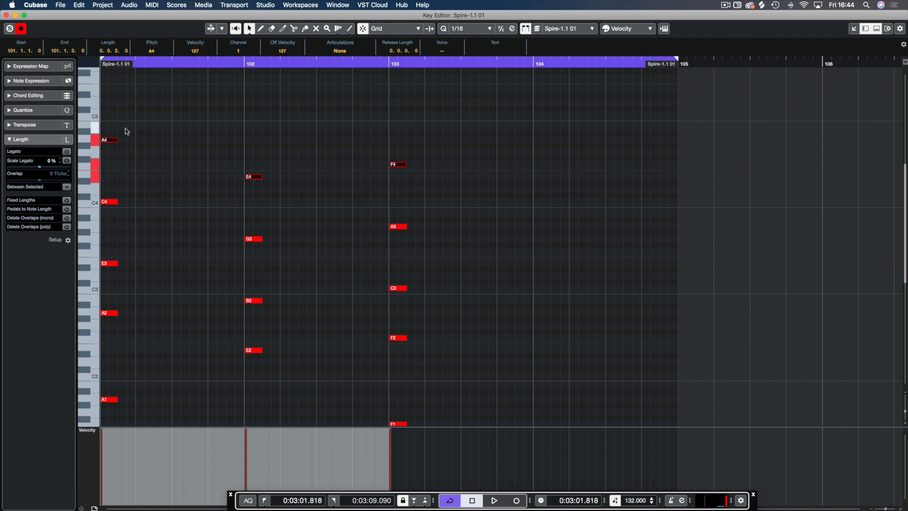
key(space)
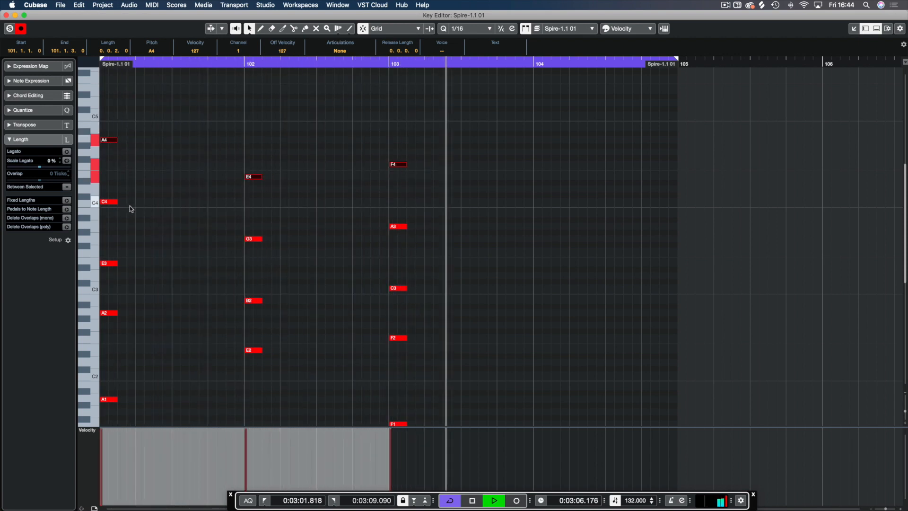
key(space)
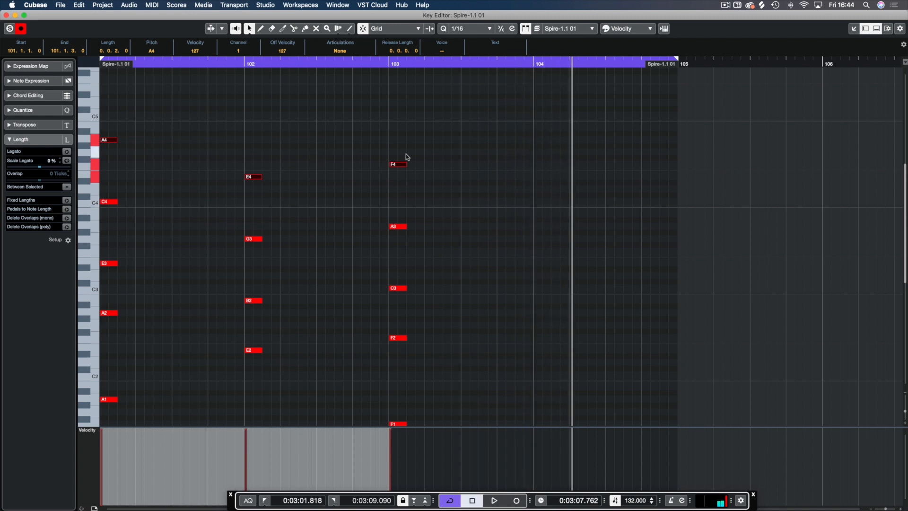
- Raise the bar 103 chord's top note from F4 to G4 and play back the change
click(400, 164)
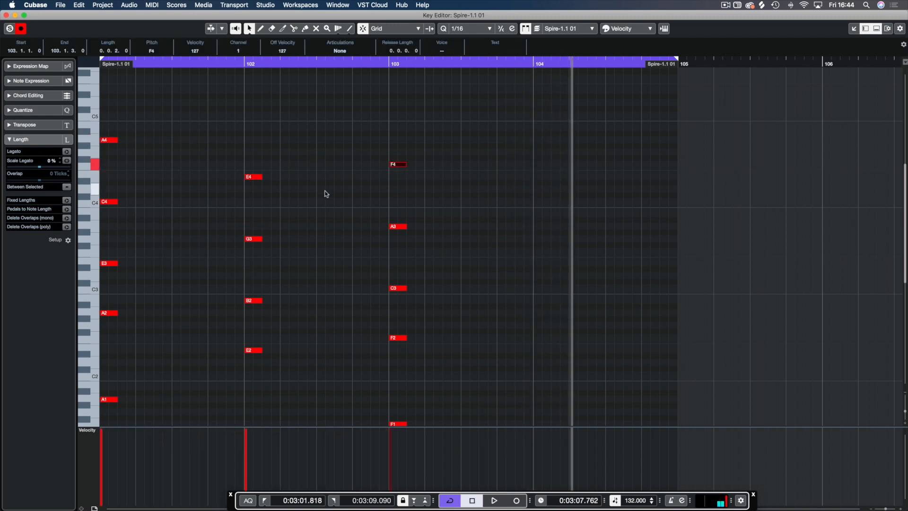
key(Up)
key(Up)
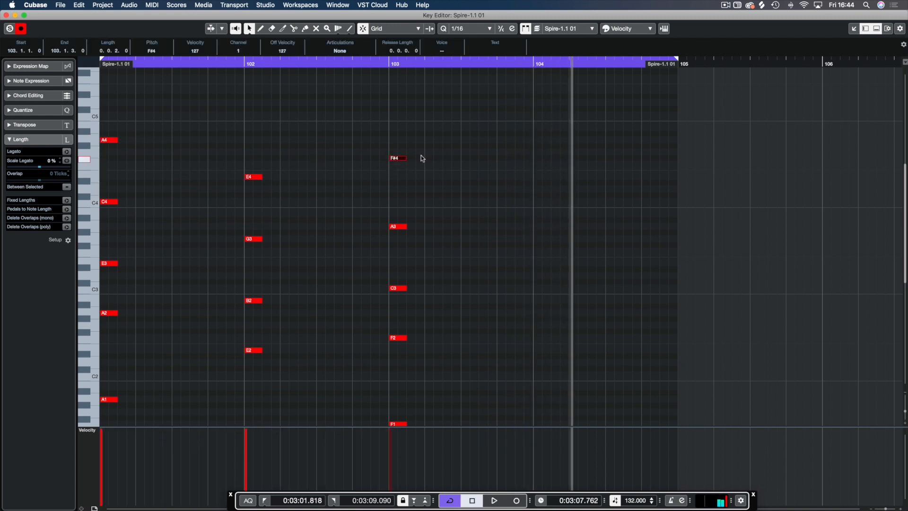
key(space)
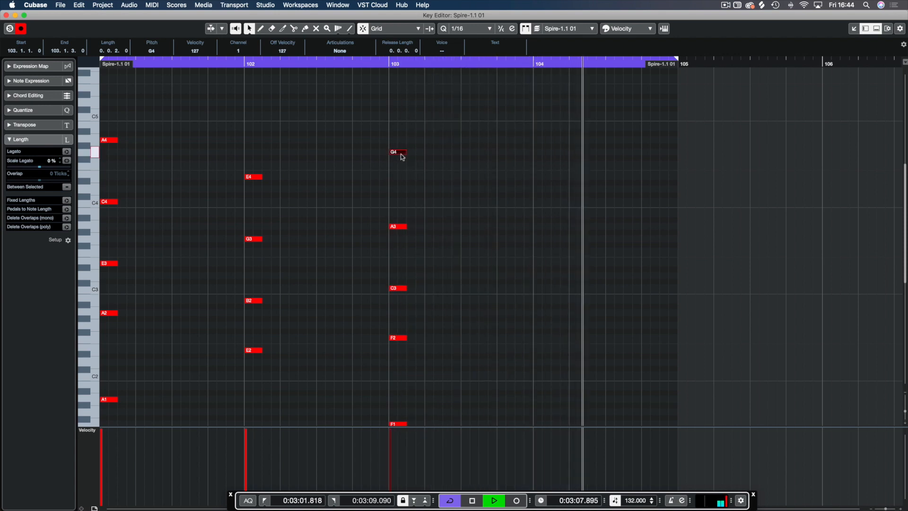
key(space)
- Raise the bar 103 chord's top note to A4 and play back the progression
drag(399, 152, 396, 142)
key(space)
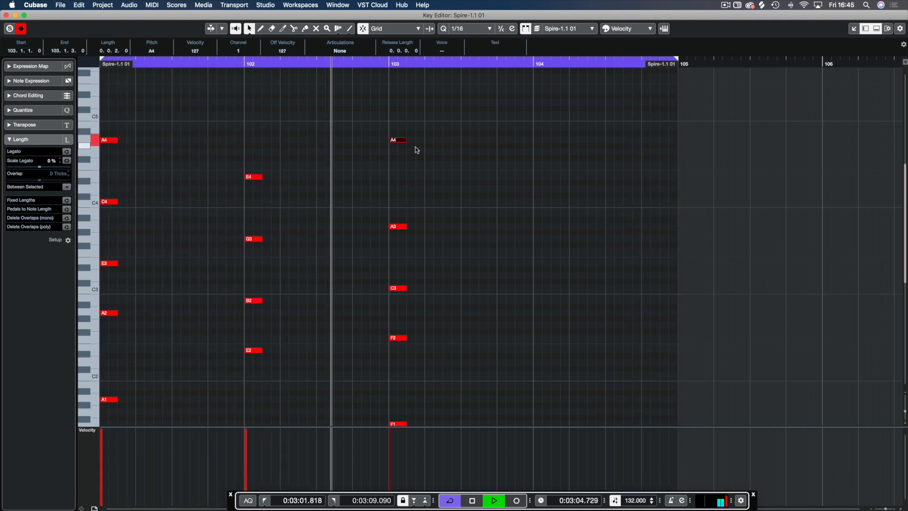
key(space)
- Select the bar 103 chord's notes below A4 to review the voicing, clear the selection and close the Key Editor
drag(400, 202, 397, 466)
scroll(440, 150, up, 10)
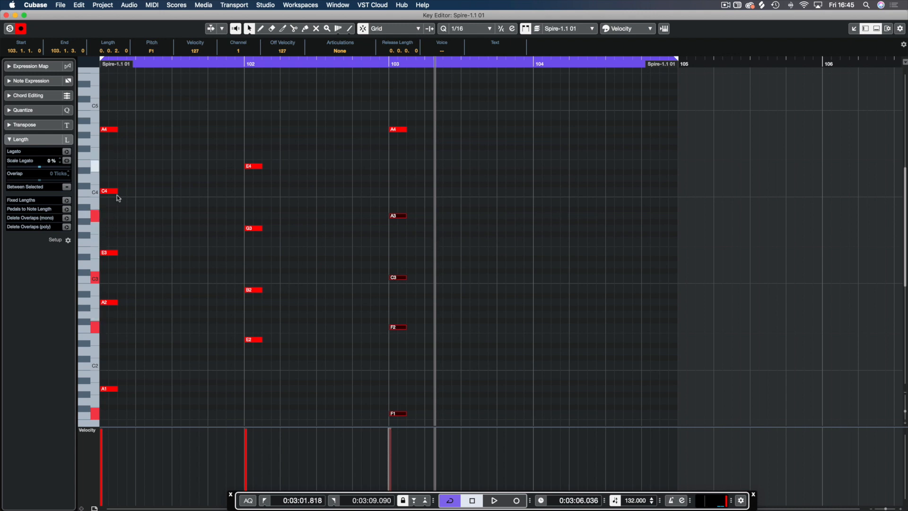
click(105, 228)
drag(141, 280, 141, 281)
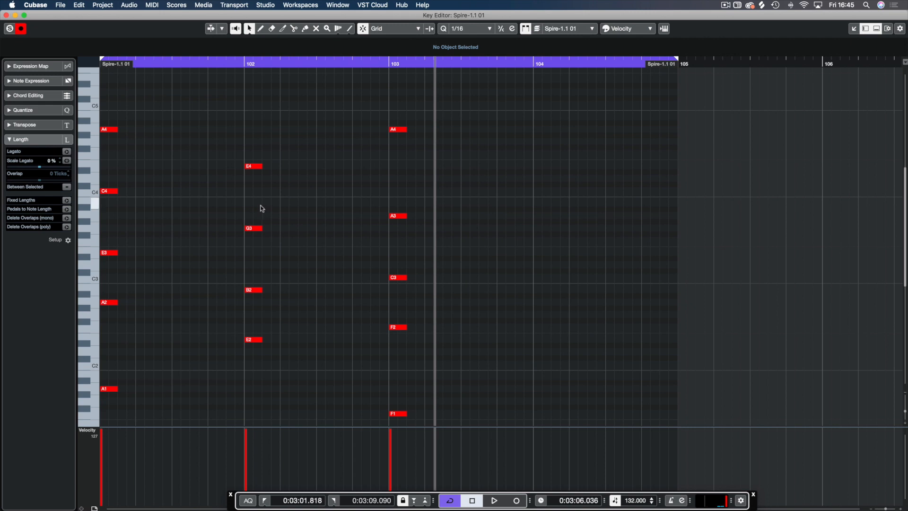
key(super+w)
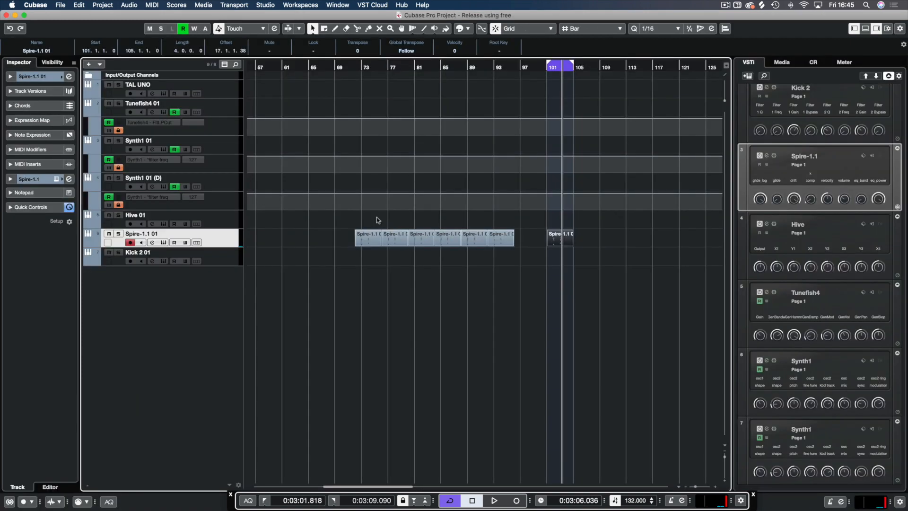
- Open the bar 72 Spire part in the Key Editor, review its original three chords and close the editor
click(348, 60)
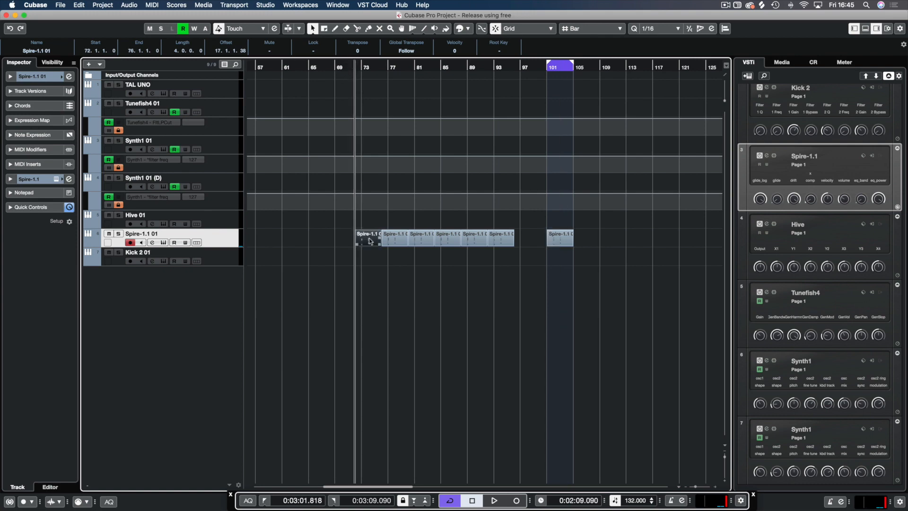
double_click(370, 238)
scroll(369, 238, left, 5)
key(g)
key(g)
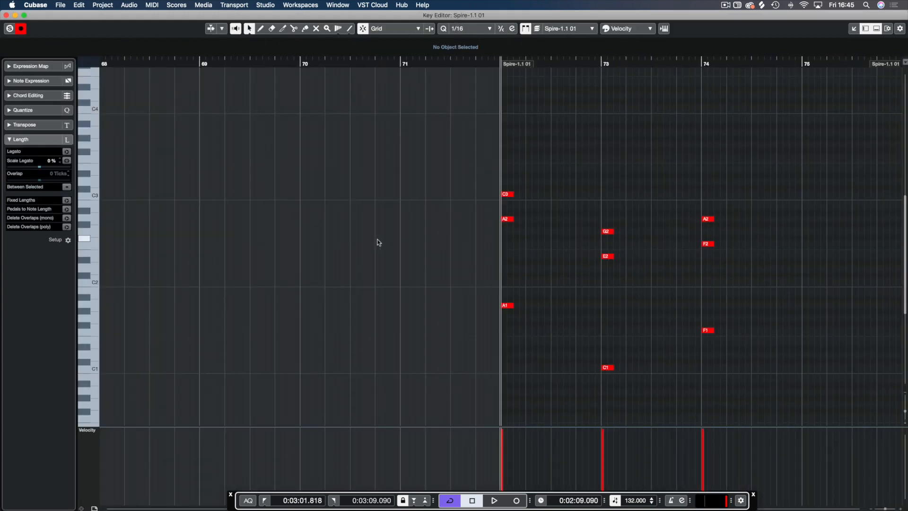
scroll(387, 225, right, 4)
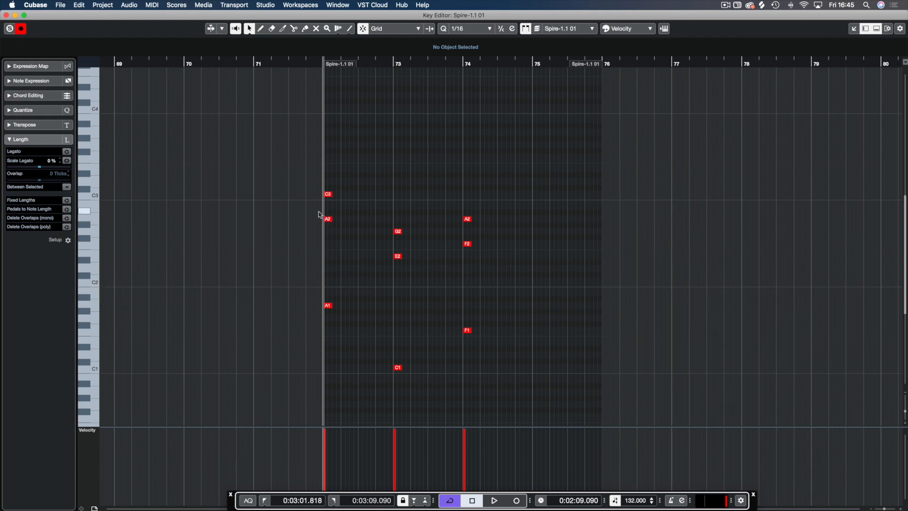
key(Return)
- Open the bar 76 part in the Key Editor, stack G3 and B3 above its first chord's E3, and close the editor
double_click(391, 232)
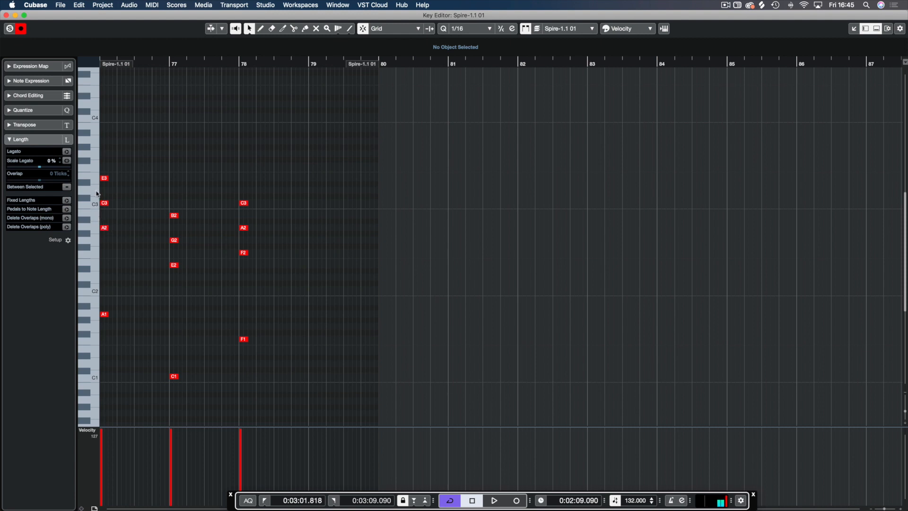
drag(105, 180, 177, 155)
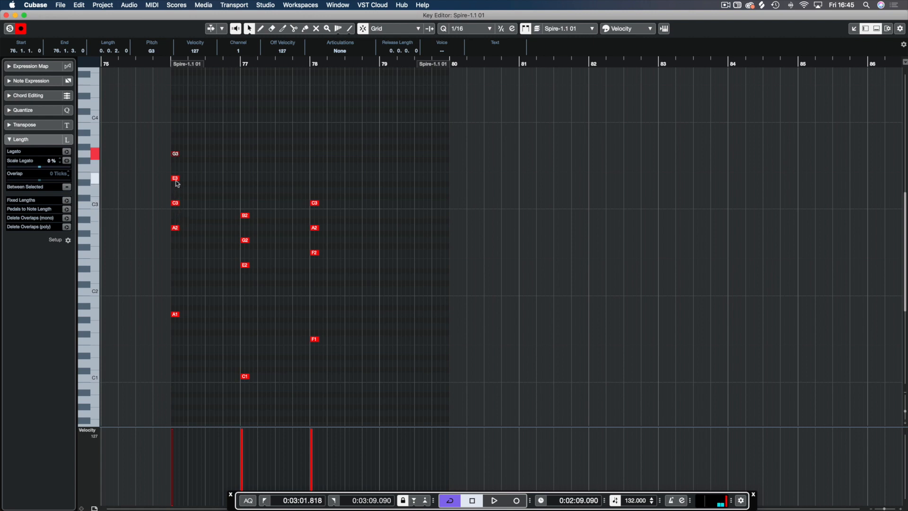
drag(175, 154, 175, 129)
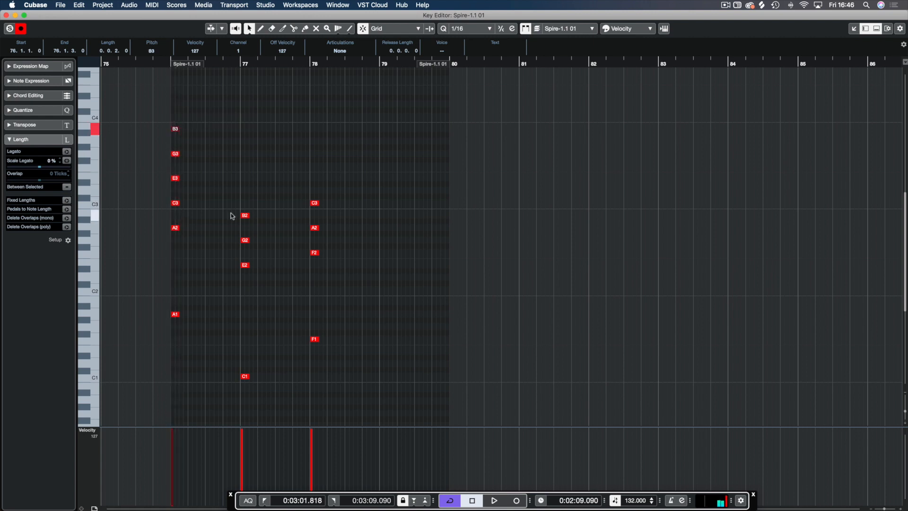
key(super+w)
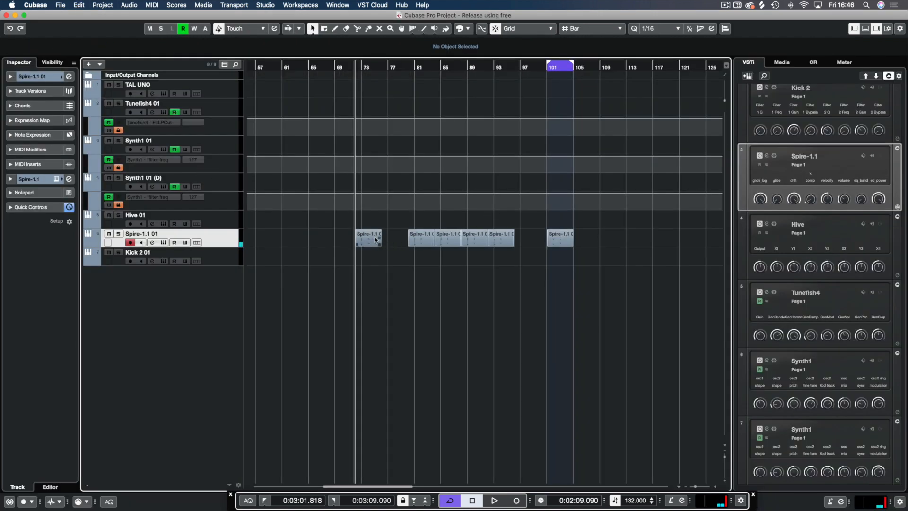
- Open the bar 80 part in the Key Editor to review its stacked chords, and close the editor
click(418, 239)
double_click(418, 239)
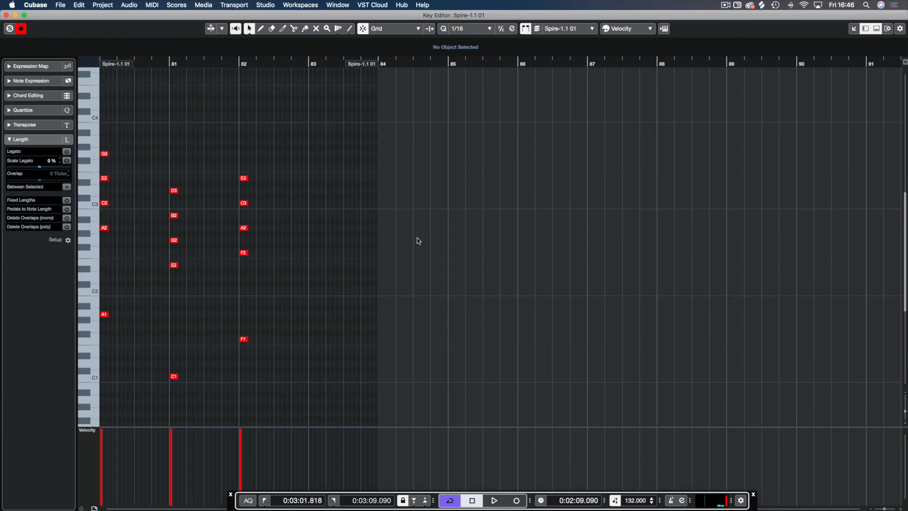
key(super+w)
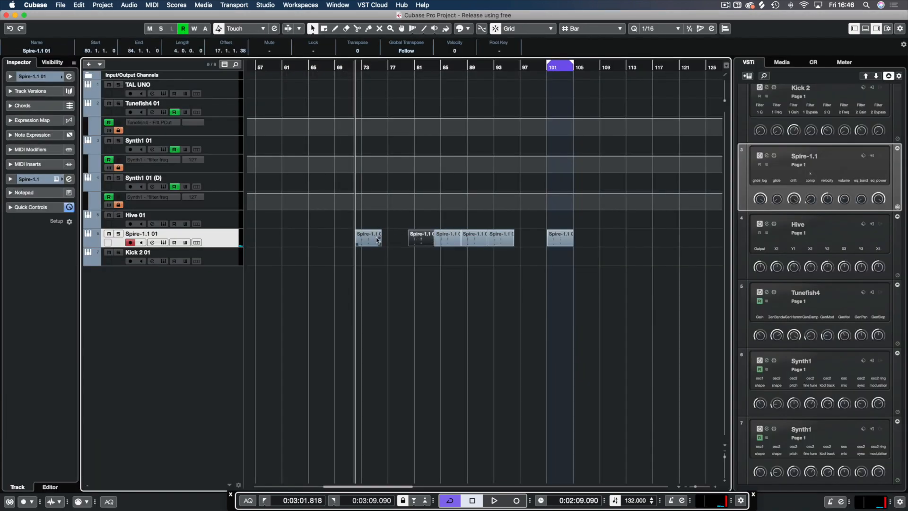
- Undo and redo the last arrangement change, copy the bar 72 Spire part to bar 76, and check the copy in the Key Editor
key(super+z)
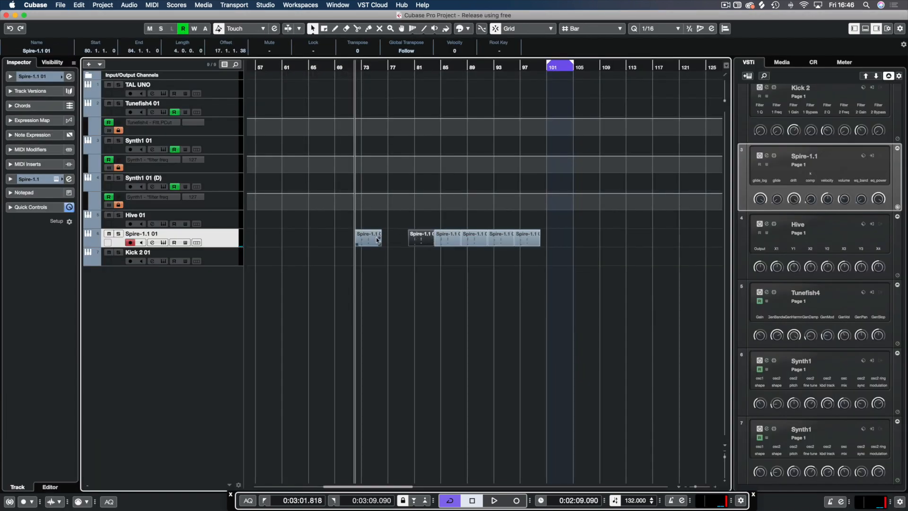
key(super+shift+z)
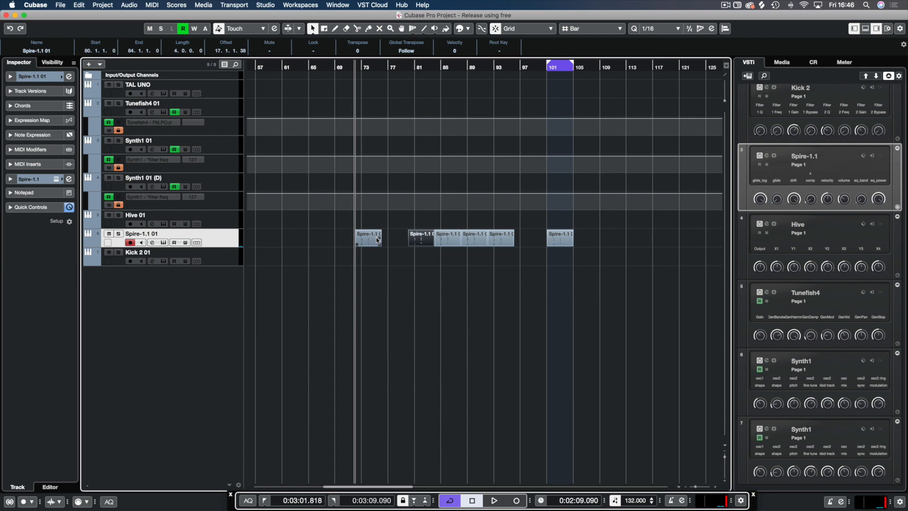
drag(378, 240, 395, 241)
click(386, 241)
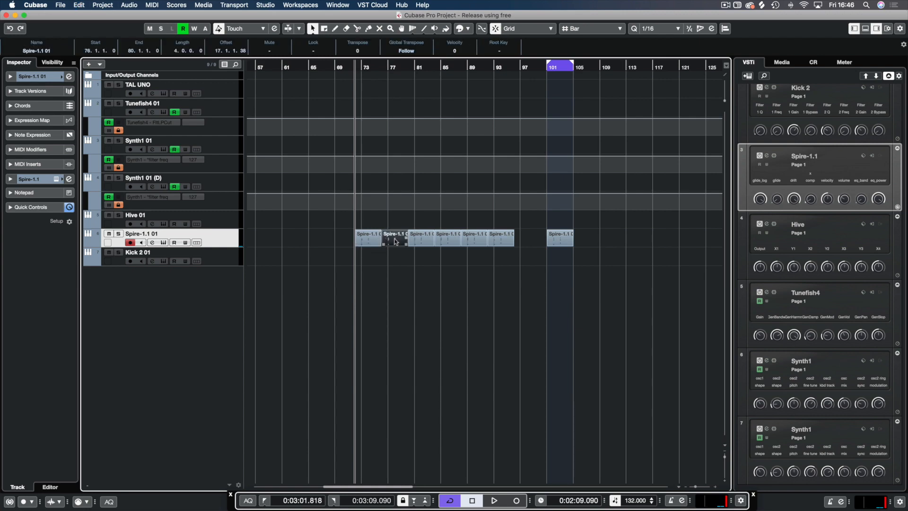
double_click(396, 241)
key(super+w)
- Set the loop range around all Spire parts from bar 72 to bar 105 and clear the selection
drag(599, 278, 353, 228)
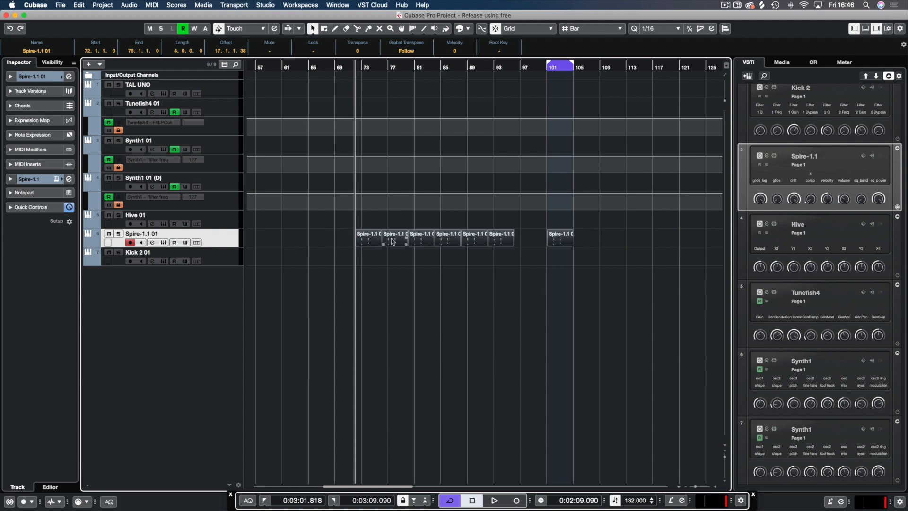
key(p)
click(433, 308)
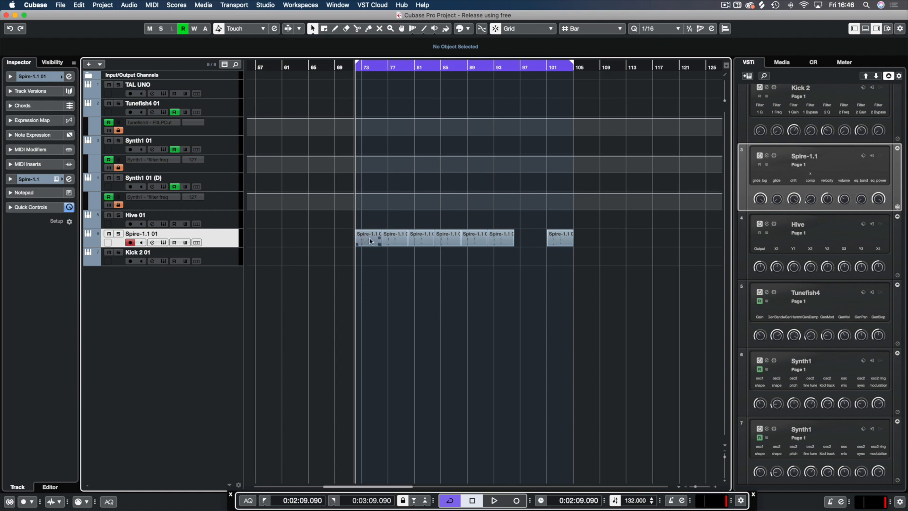
- Lengthen all chord notes in the bar 84 part to 0.3.3.0, close the Key Editor and set the loop to that part
click(455, 243)
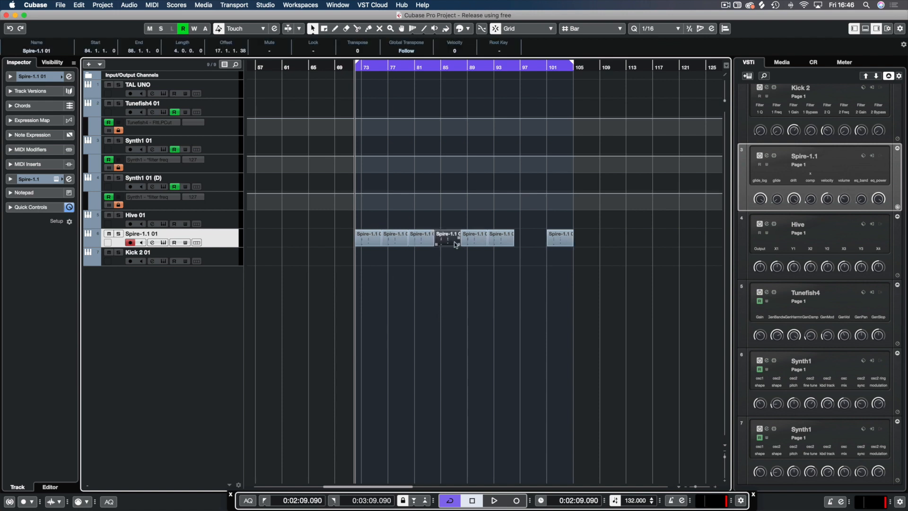
double_click(455, 244)
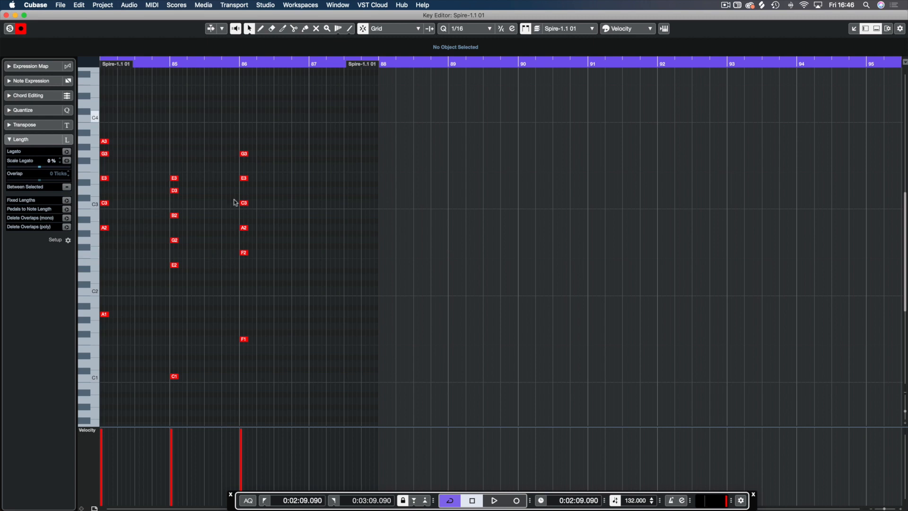
drag(275, 120, 109, 399)
drag(108, 314, 166, 314)
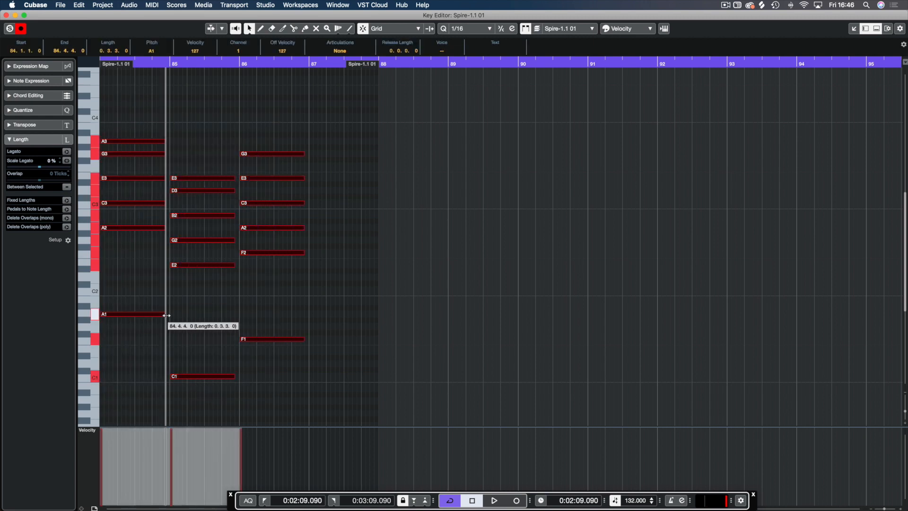
key(super+w)
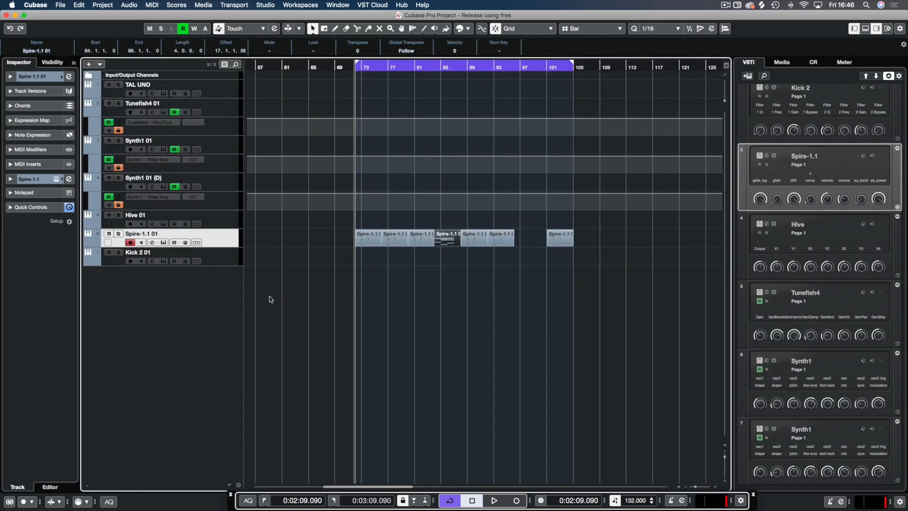
key(p)
key(l)
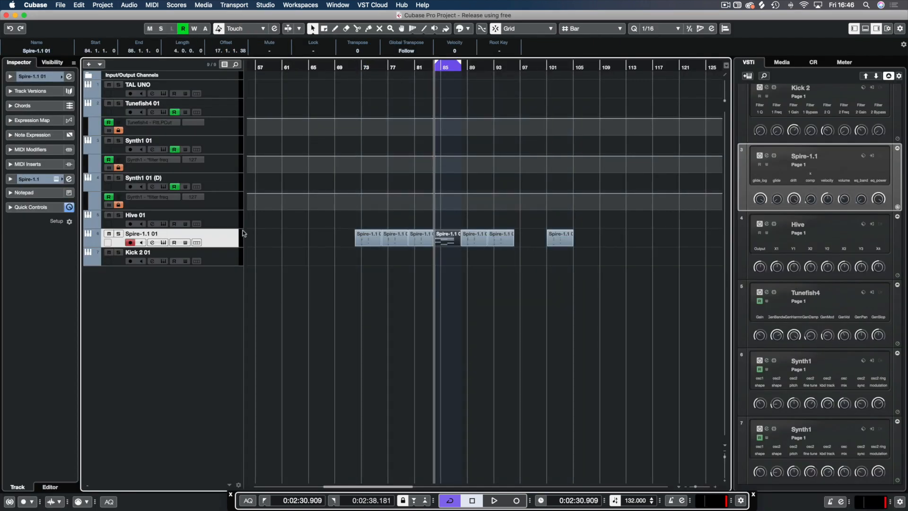
- Open the Spire instrument of the Spire-1.1 01 track and load the ARP_woodi preset
click(55, 178)
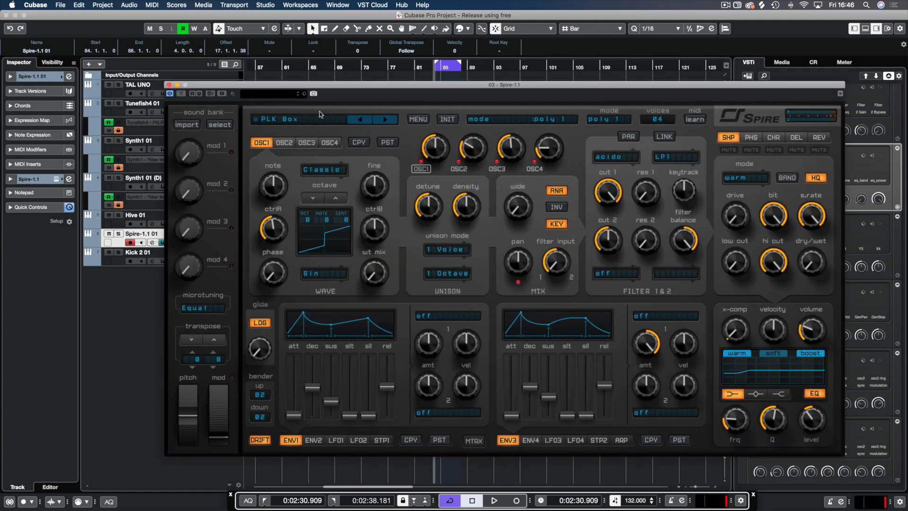
click(311, 121)
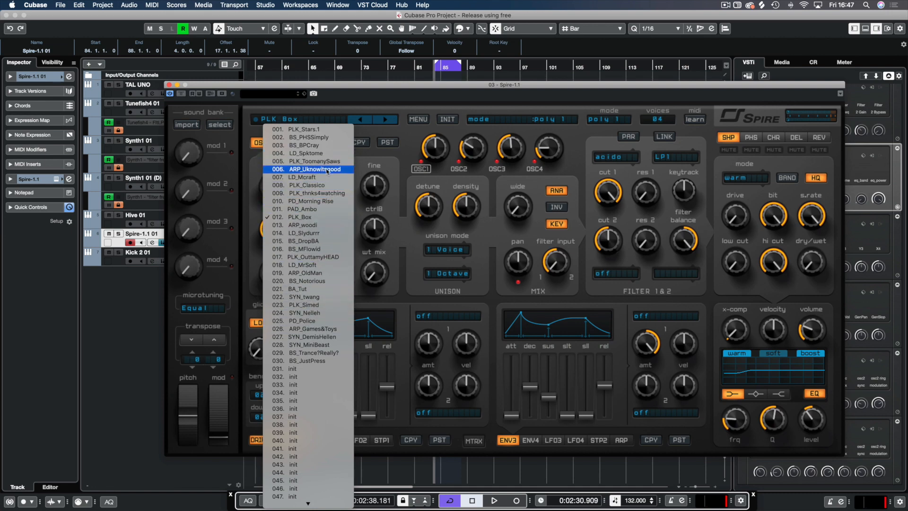
click(322, 225)
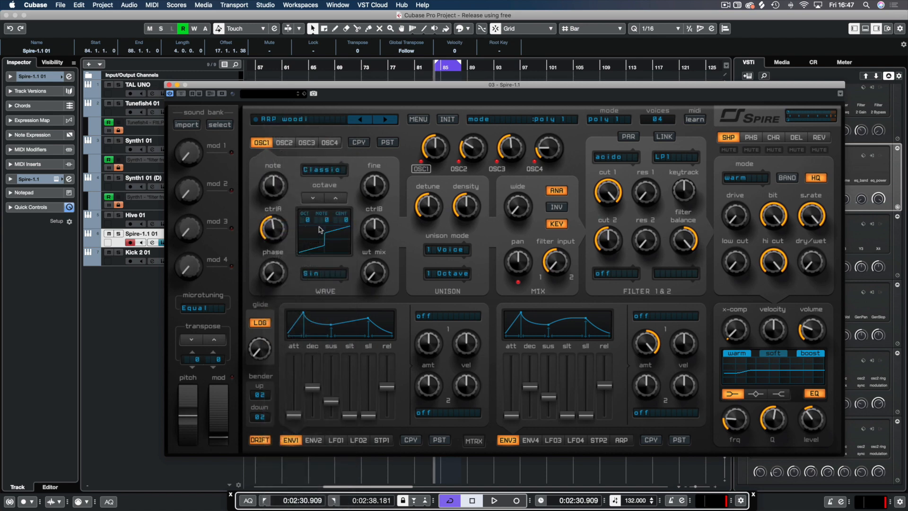
- Play the bar 84 loop, raise Spire's mod wheel to about the middle, and close the instrument window
key(space)
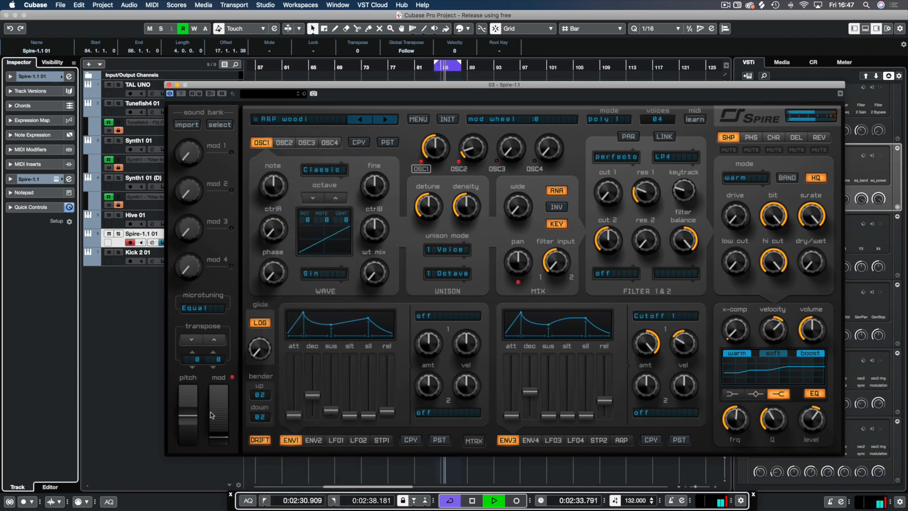
drag(219, 404, 225, 372)
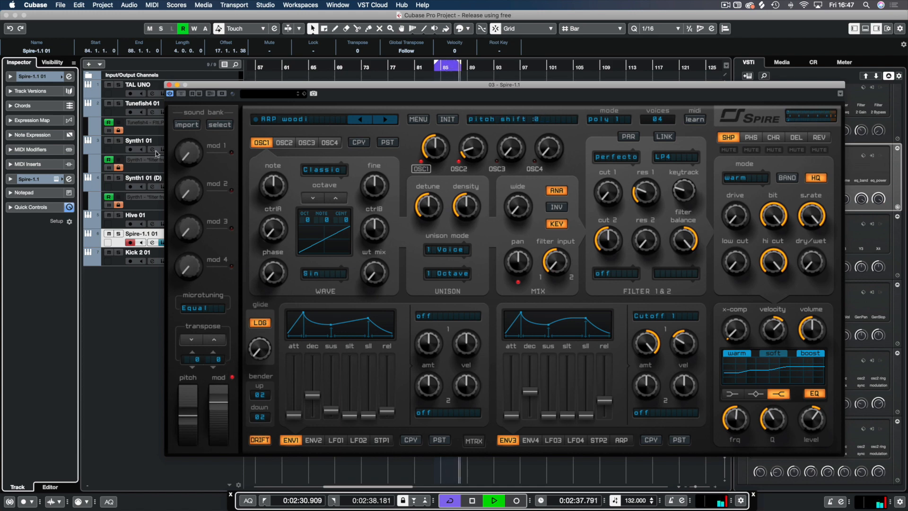
click(169, 85)
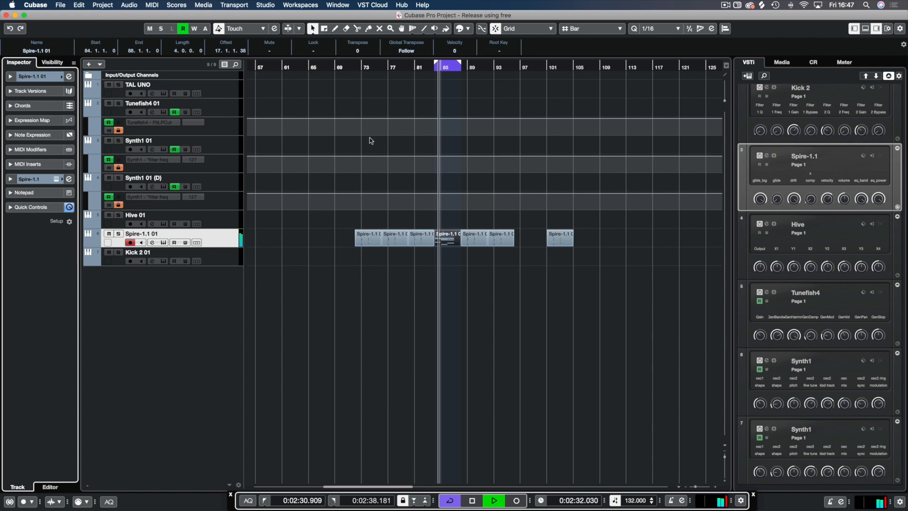
- Open the bar 84 part in the Key Editor, stop playback and delete each chord's top note: A3, E3 and G3
double_click(443, 240)
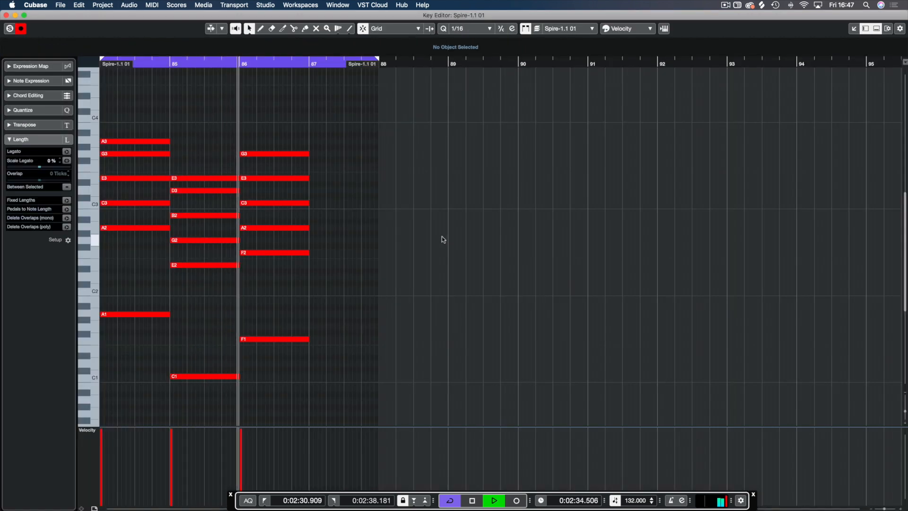
key(space)
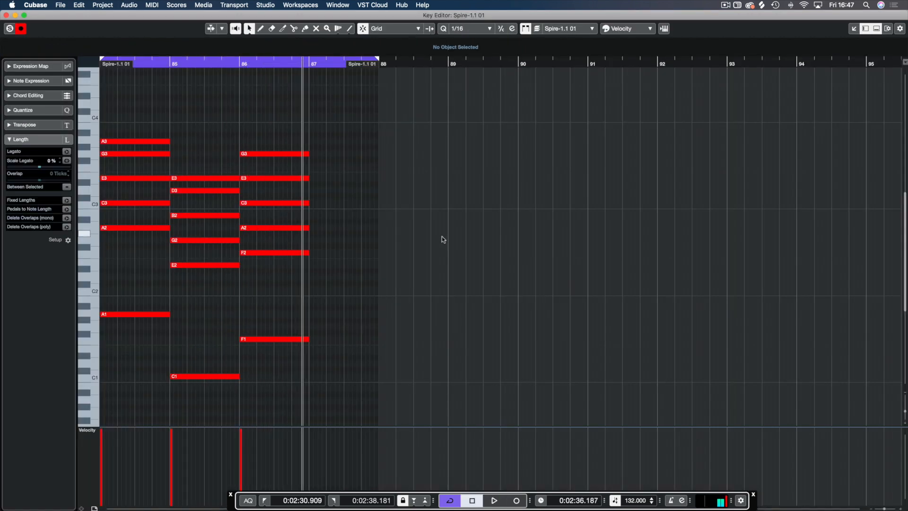
click(152, 141)
key(Delete)
click(193, 178)
key(Delete)
click(264, 153)
key(Delete)
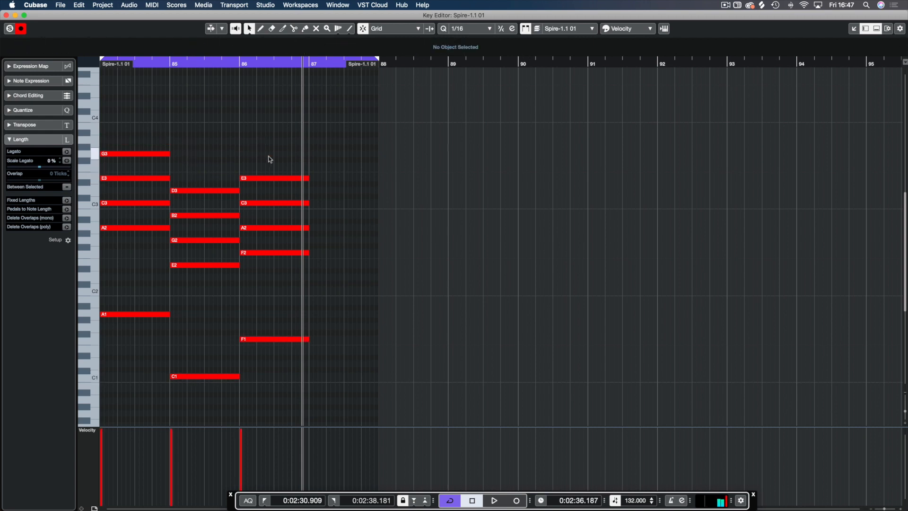
- Audition the reduced chords briefly and delete their next highest notes: G3, D3 and E3
key(space)
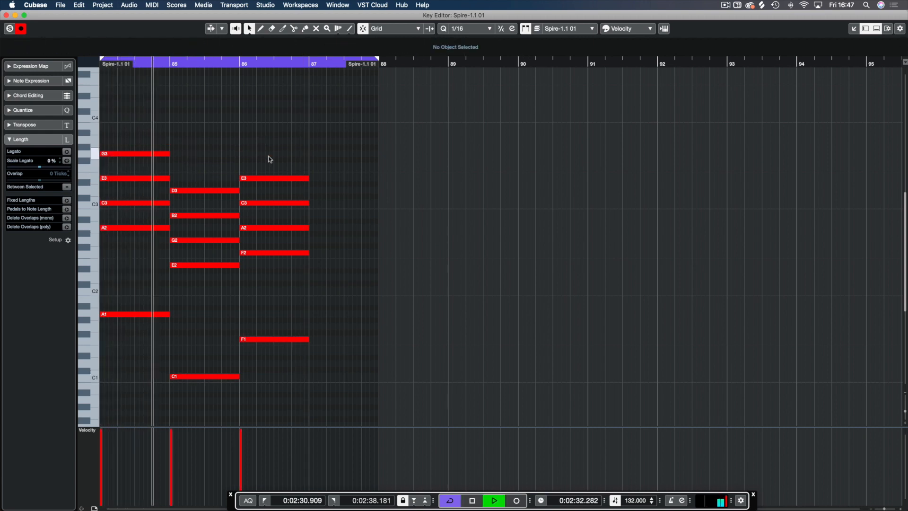
click(162, 154)
key(space)
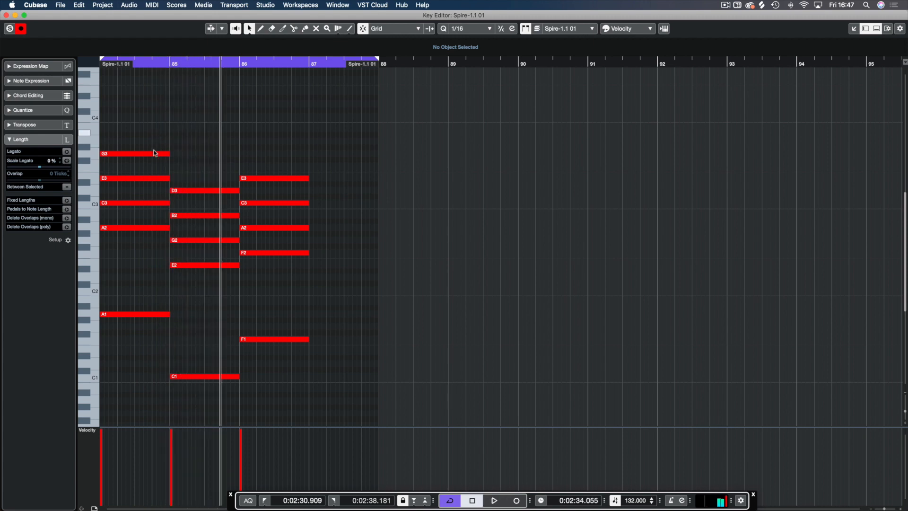
key(Delete)
key(Right)
click(215, 190)
key(Delete)
click(266, 178)
key(Delete)
- Delete the low bass note under each chord: A1, C1 and F1
click(141, 315)
key(Delete)
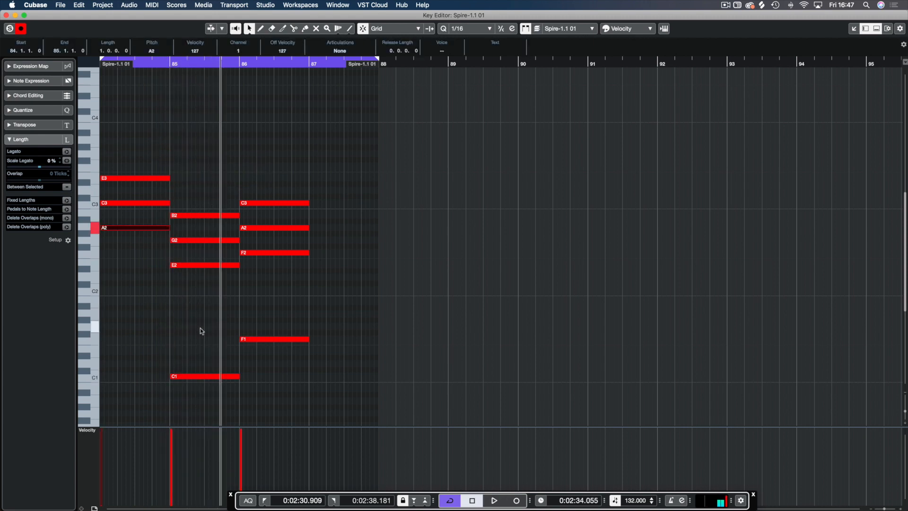
key(Right)
key(Delete)
click(240, 337)
key(Delete)
key(Right)
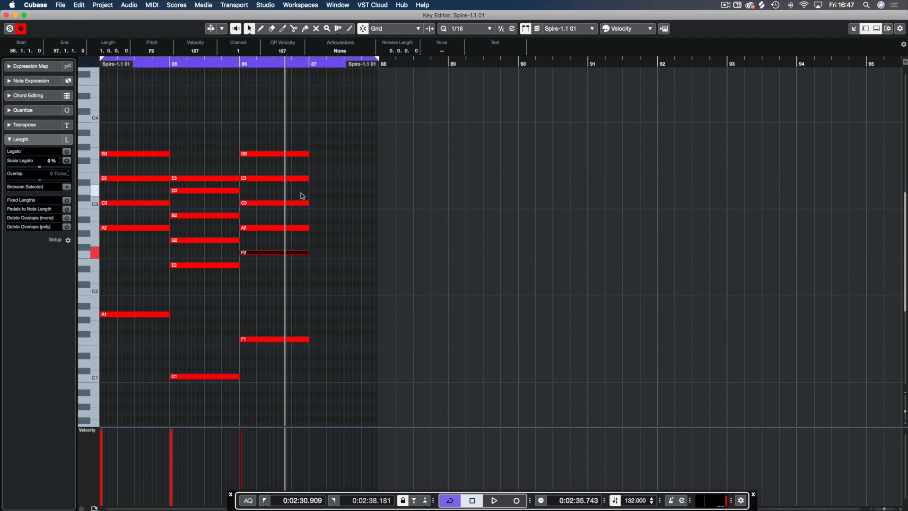
- Close the Key Editor and return to the project window
key(super+w)
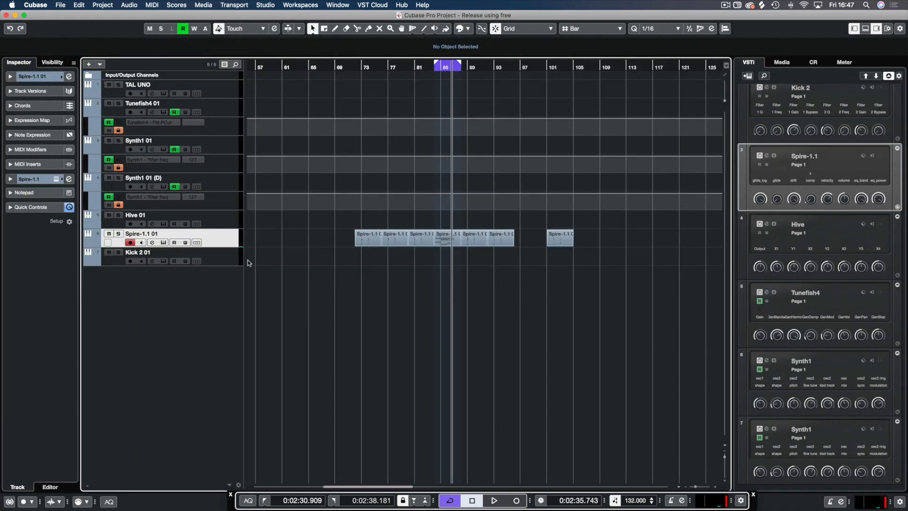